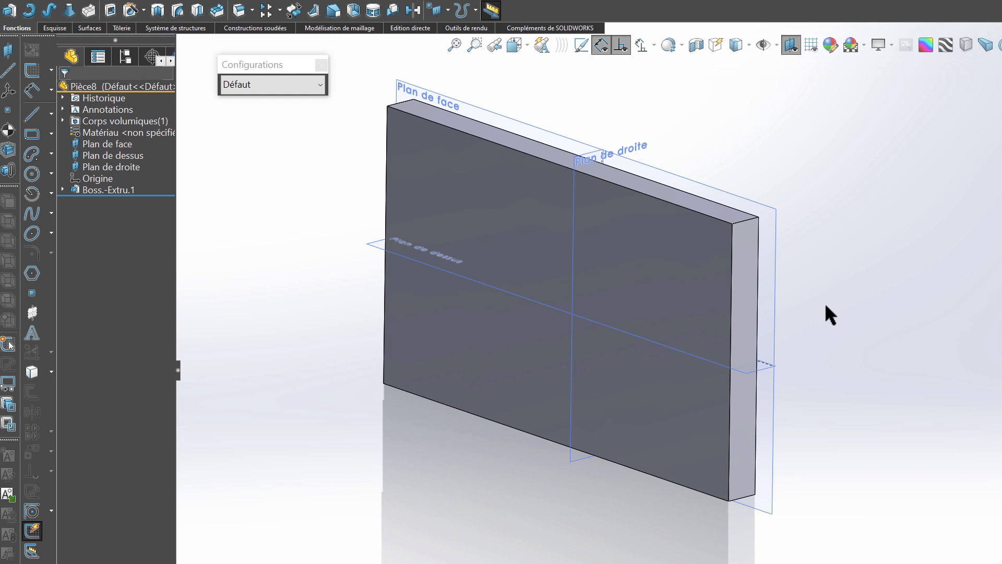
pyautogui.click(640, 324)
pyautogui.hotkey('ctrl', '8')
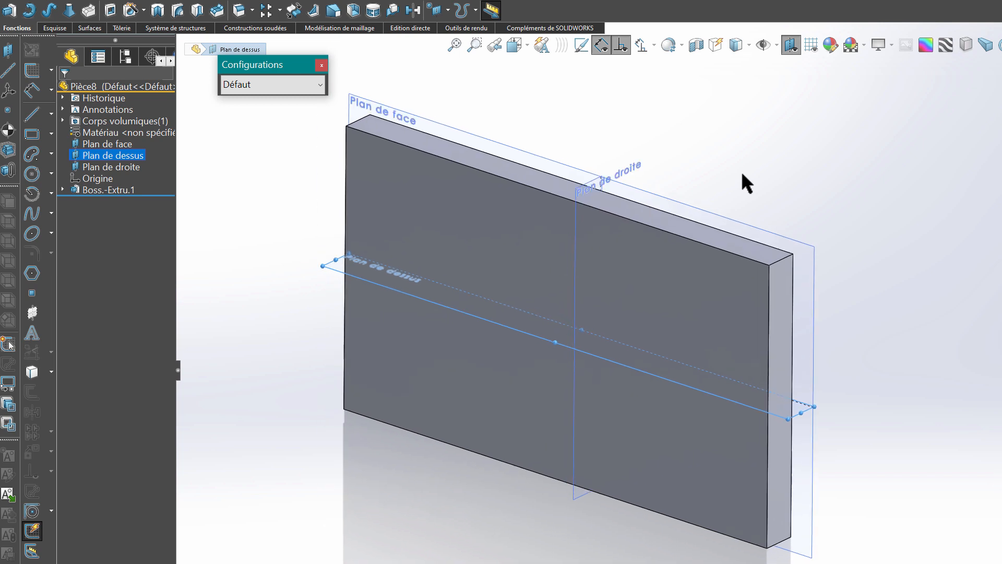
pyautogui.click(96, 190)
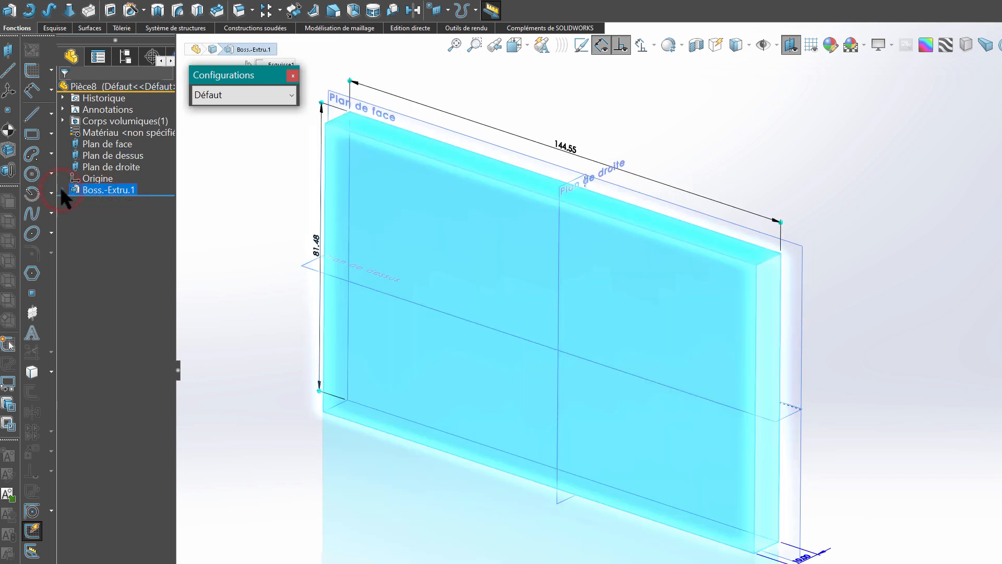
pyautogui.click(197, 180)
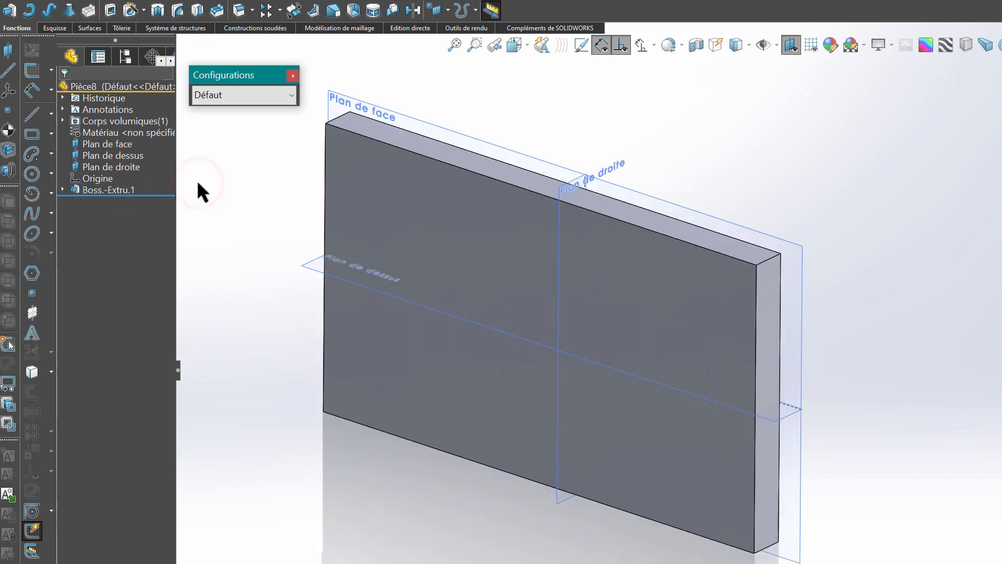
# Sketch a 20 mm diameter circle on the plate's front face, near its upper-left corner.
pyautogui.click(389, 214)
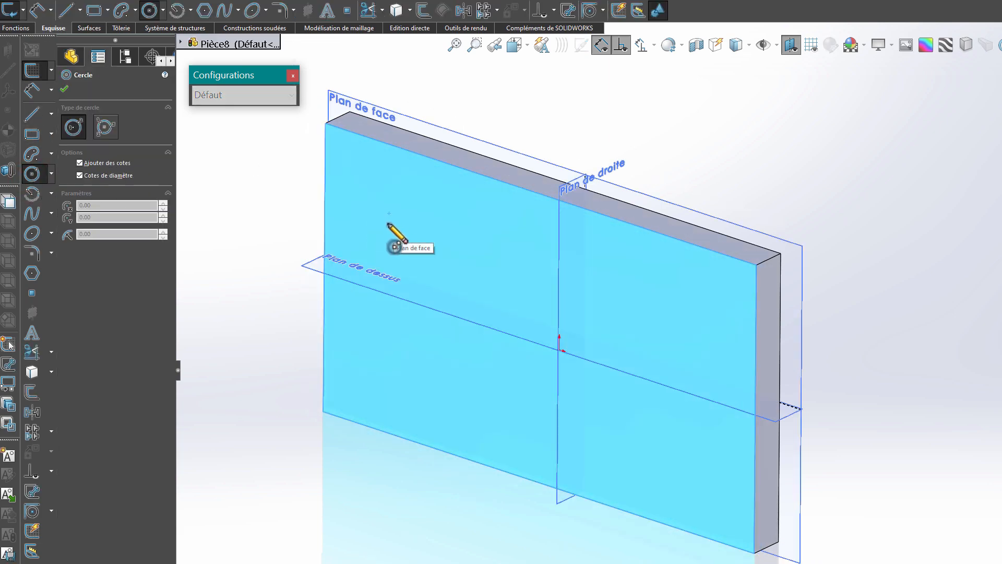
pyautogui.click(387, 224)
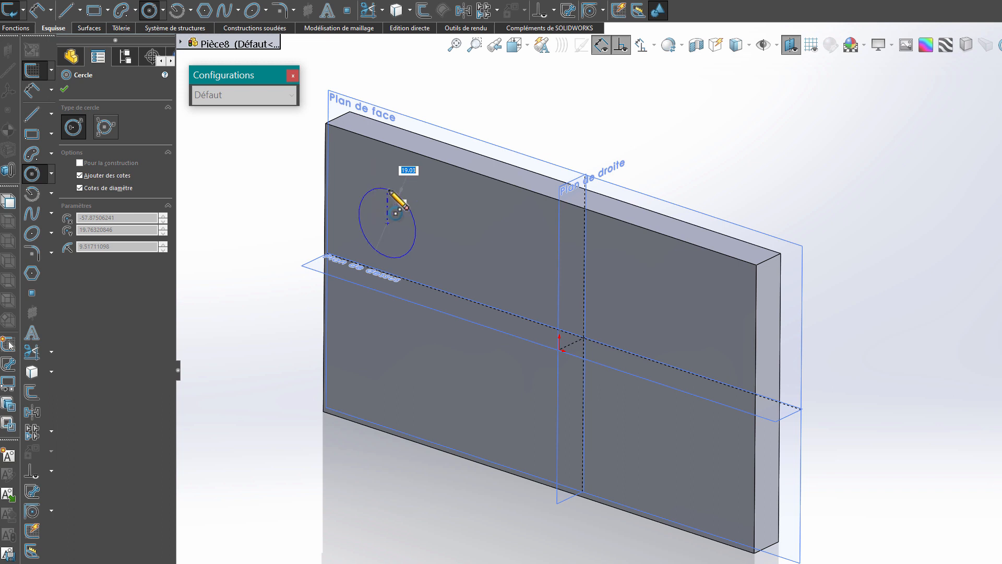
pyautogui.write('20')
pyautogui.press('Return')
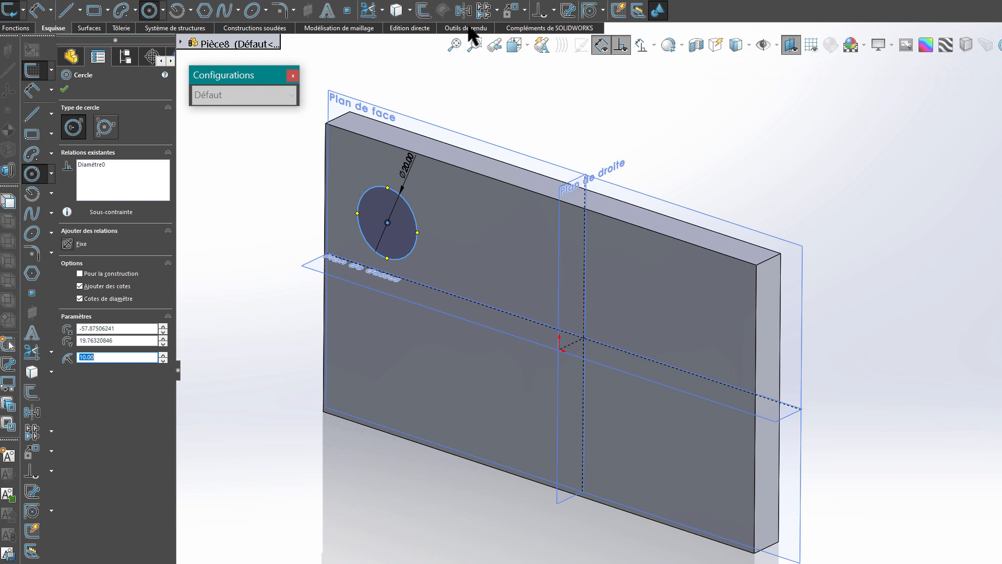
pyautogui.press('Escape')
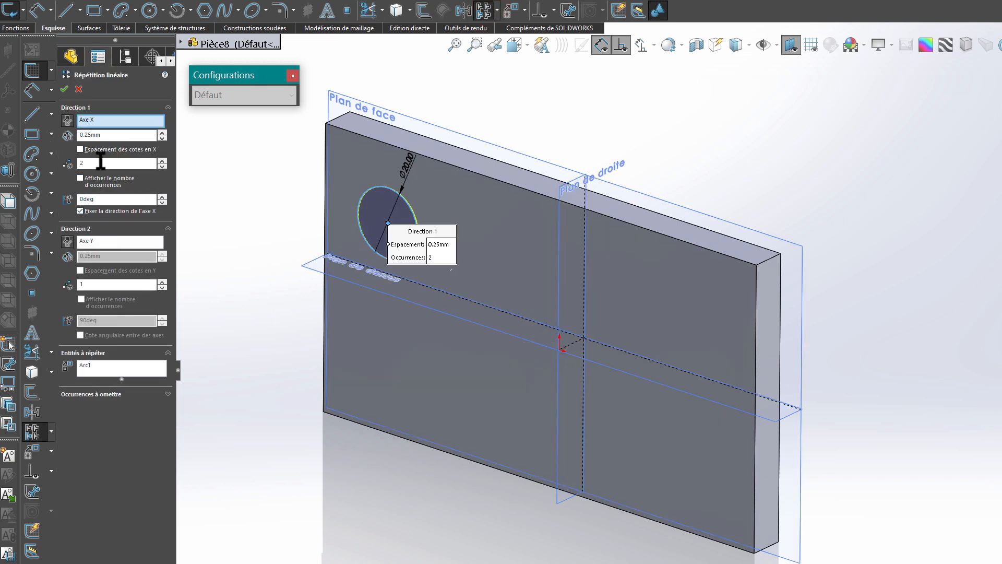
# Set up a linear sketch pattern of the circle with 3 instances spaced 25 mm apart along the X axis.
pyautogui.doubleClick(79, 163)
pyautogui.write('3')
pyautogui.doubleClick(89, 135)
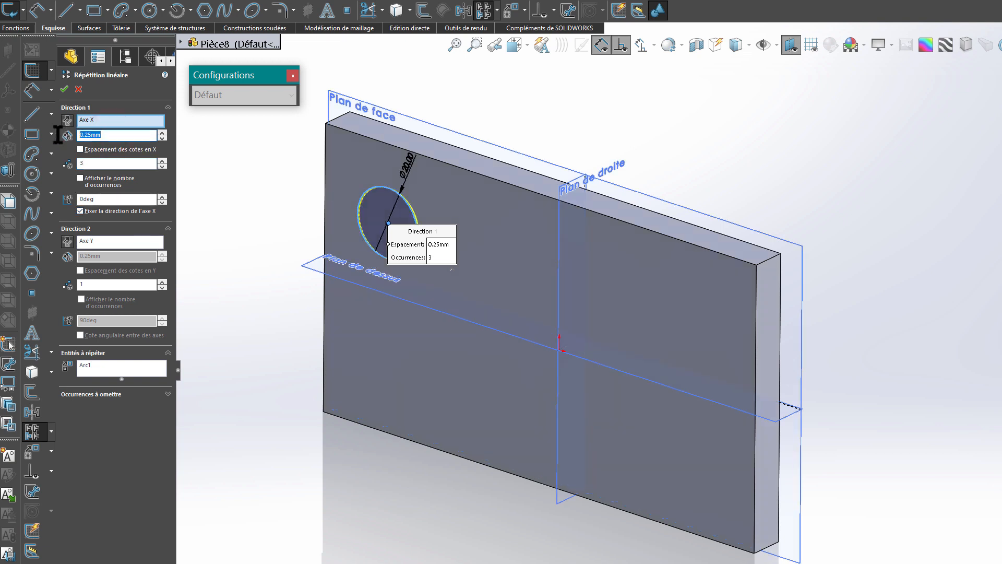
pyautogui.click(90, 164)
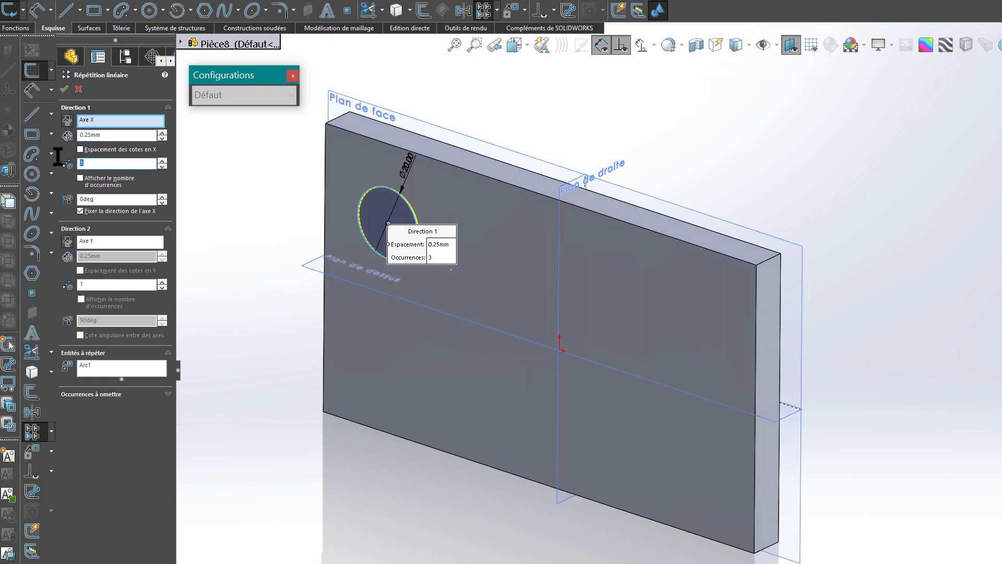
pyautogui.doubleClick(107, 134)
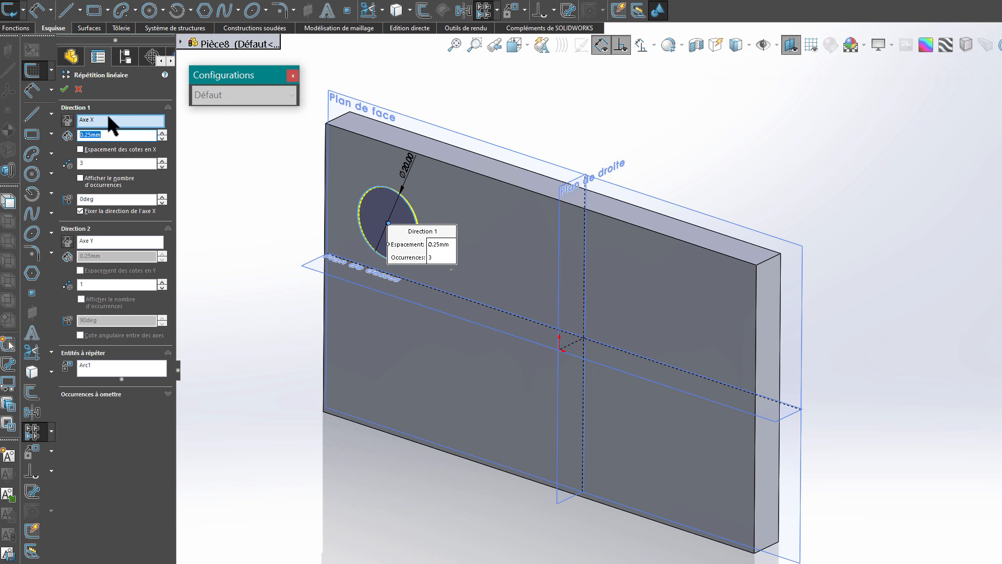
pyautogui.write('25')
pyautogui.press('Return')
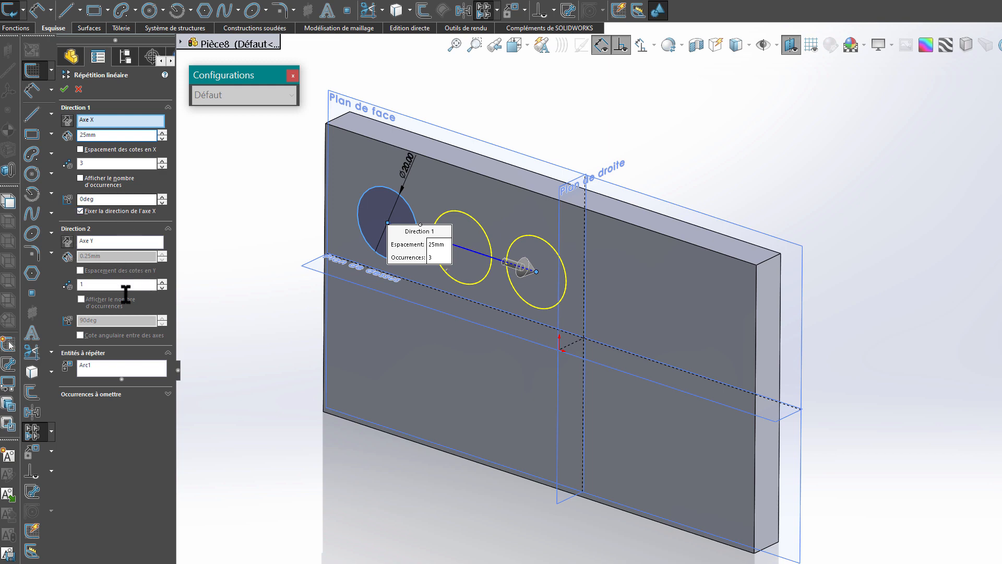
# Add a second pattern direction along the Y axis with 2 instances spaced 25 mm apart.
pyautogui.click(108, 284)
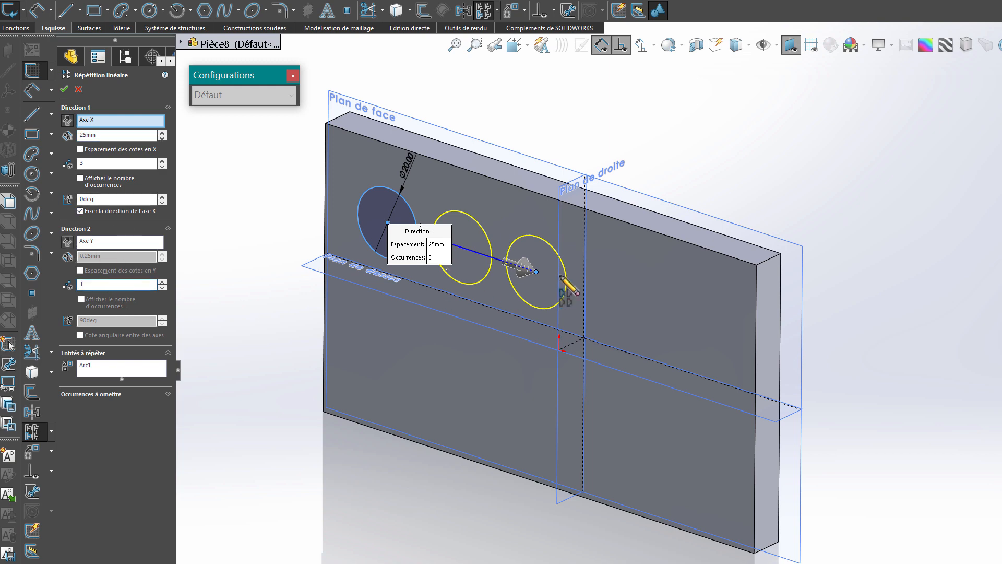
pyautogui.scroll(-4, 554, 296)
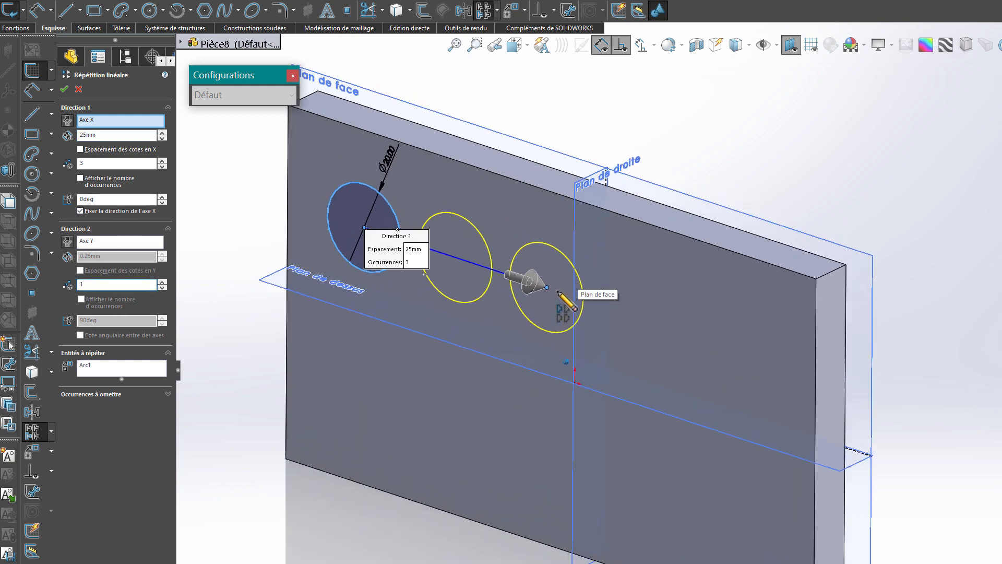
pyautogui.moveTo(707, 400); pyautogui.dragTo(677, 390, button='middle')
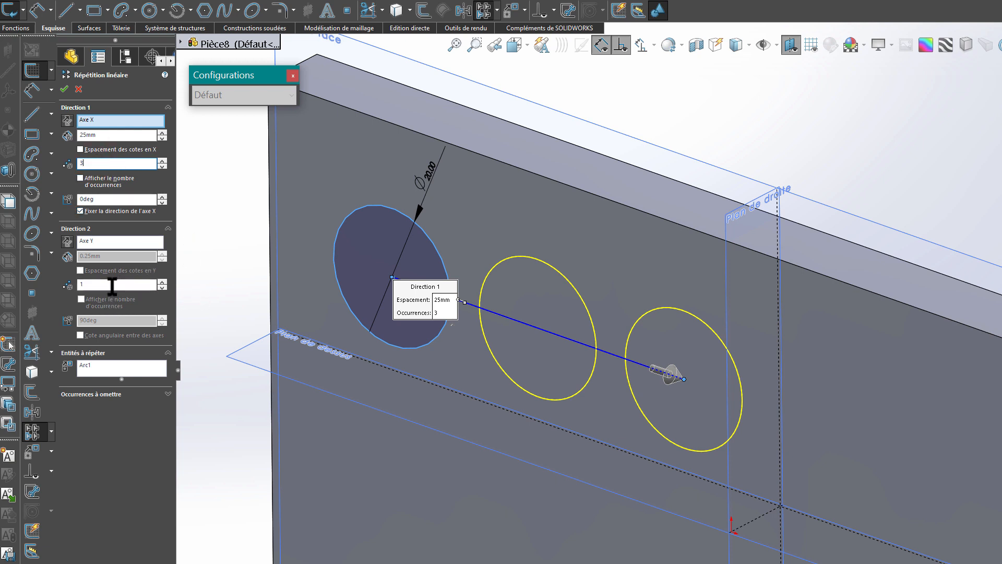
pyautogui.click(112, 285)
pyautogui.click(162, 282)
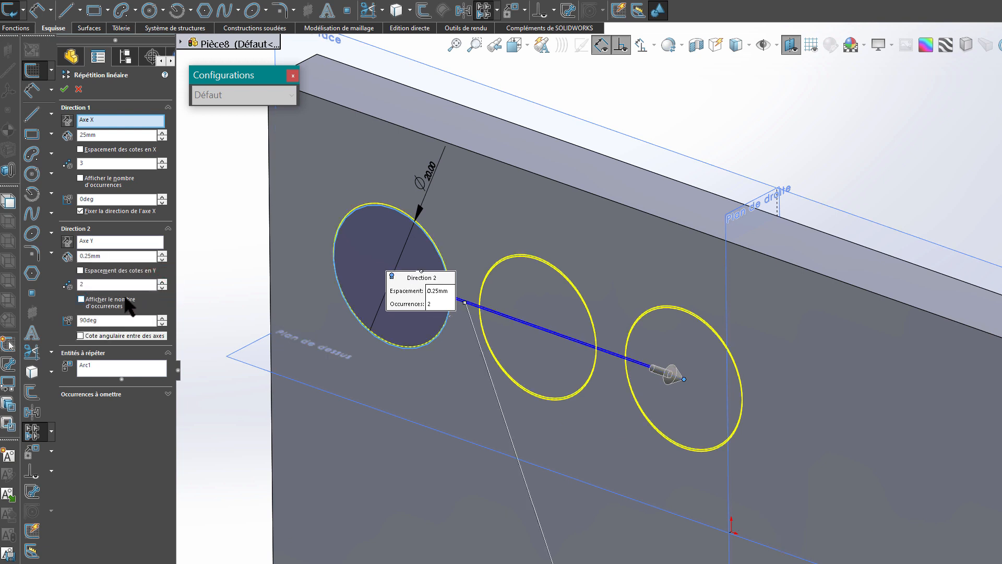
pyautogui.doubleClick(110, 256)
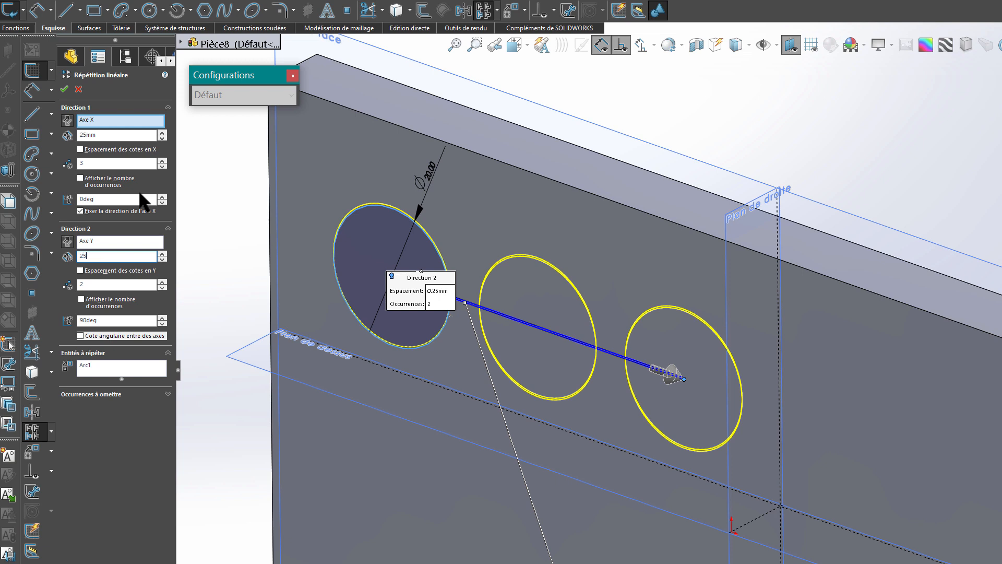
pyautogui.write('25')
pyautogui.press('Return')
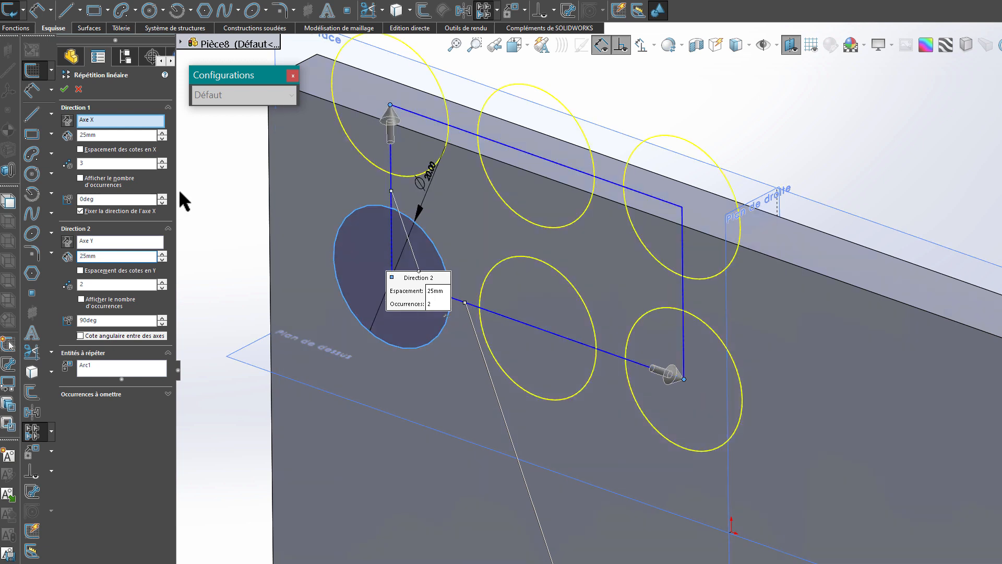
# Skip the three upper-row instances (3,2), (2,2) and (1,2) and apply the linear sketch pattern.
pyautogui.moveTo(462, 365); pyautogui.dragTo(673, 394, button='middle')
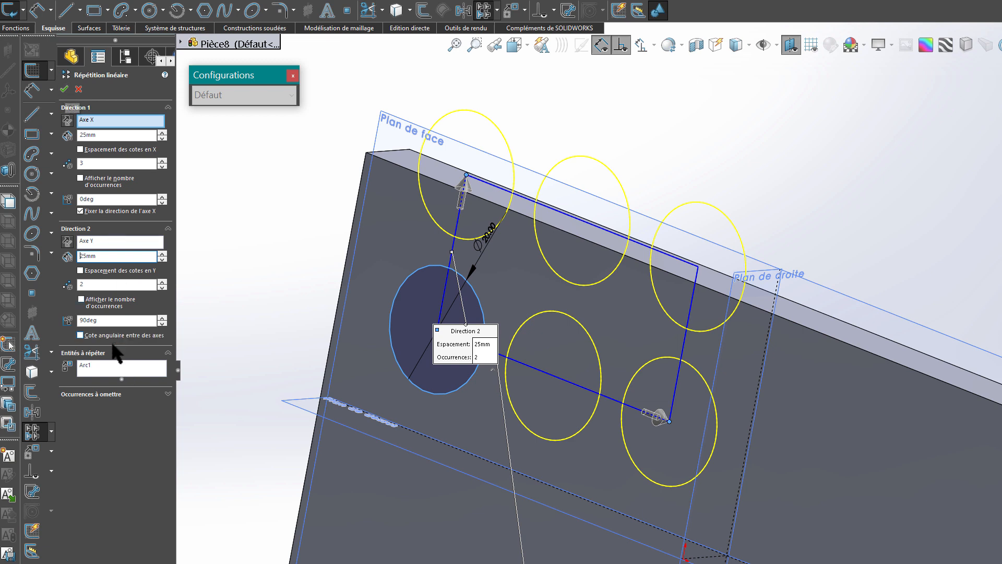
pyautogui.click(118, 393)
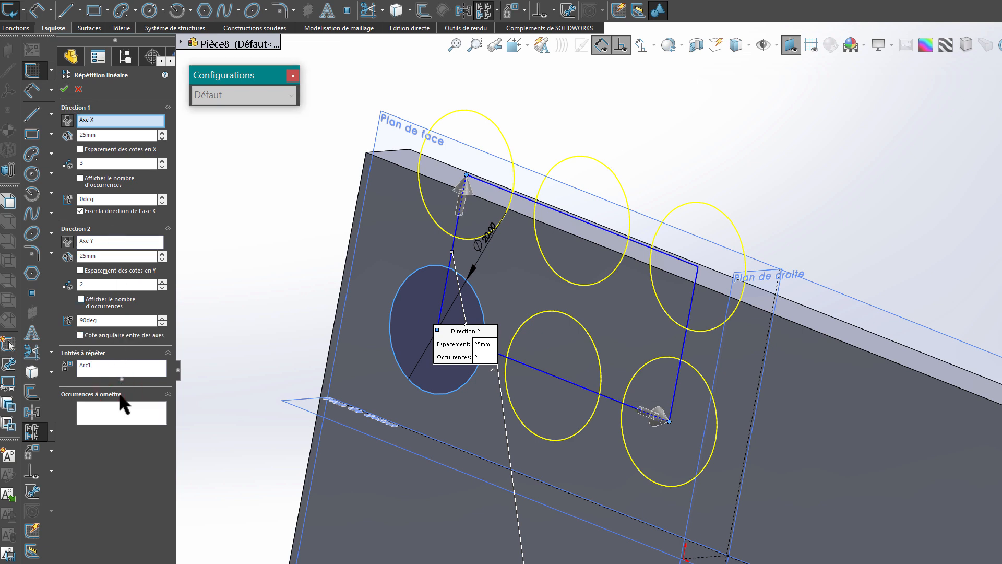
pyautogui.click(143, 416)
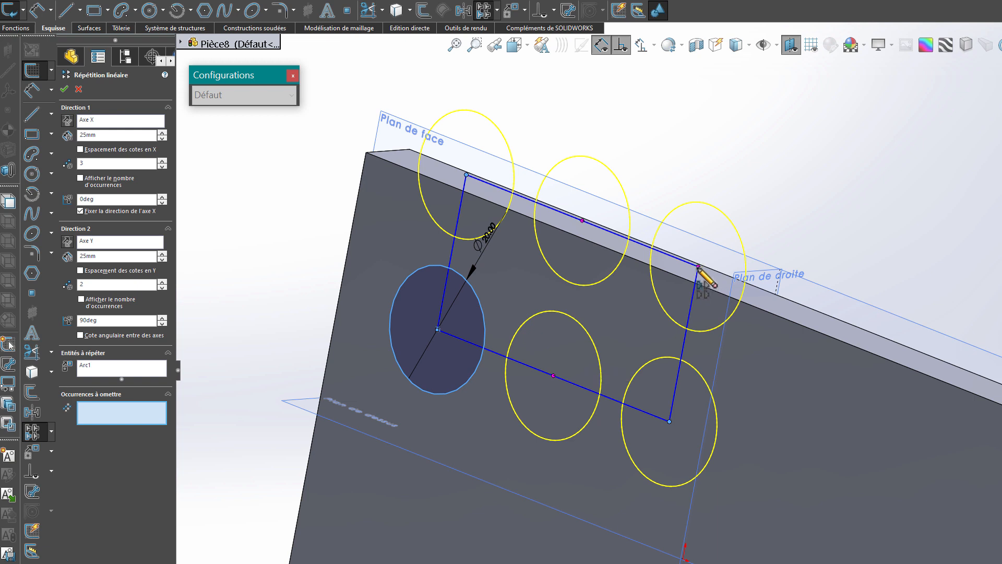
pyautogui.click(698, 266)
pyautogui.click(583, 221)
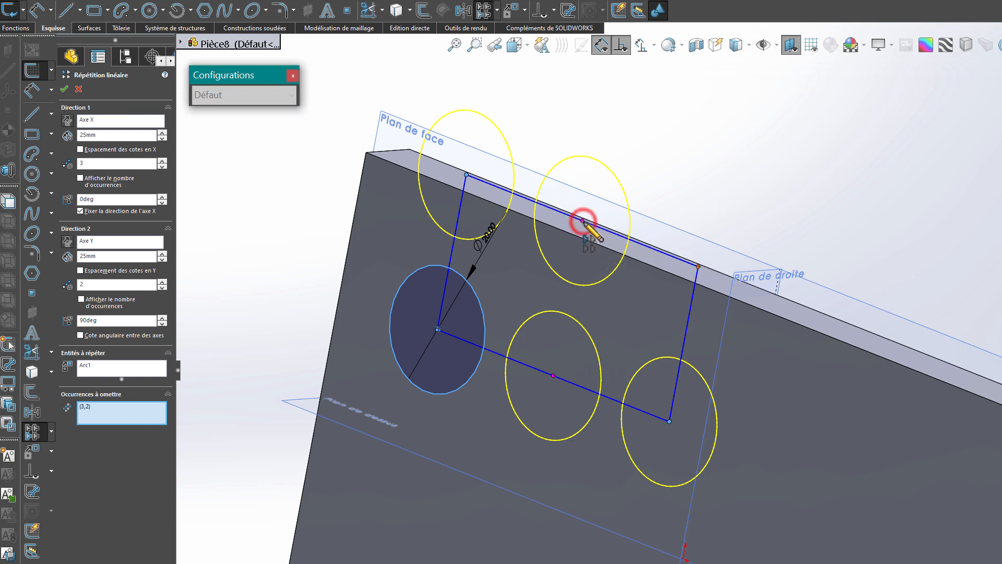
pyautogui.click(467, 176)
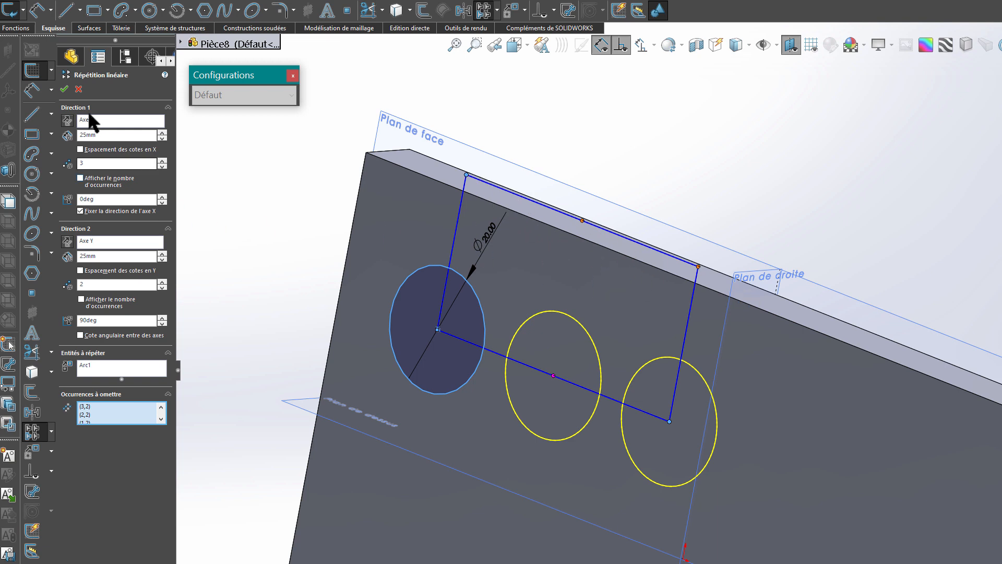
pyautogui.click(63, 87)
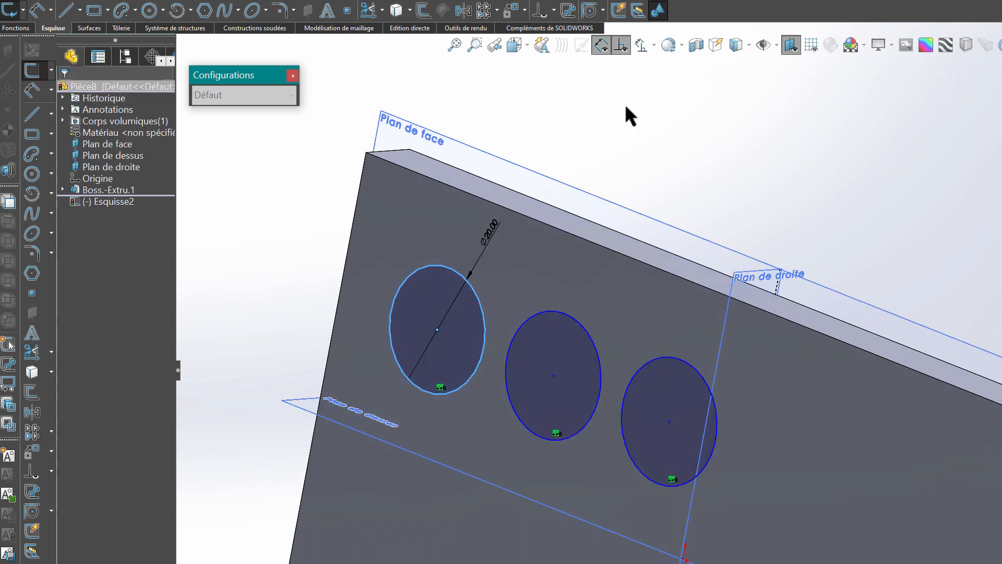
# Cut the three circles through the whole plate with an extruded cut using the through-all end condition.
pyautogui.moveTo(568, 434); pyautogui.dragTo(485, 412, button='middle')
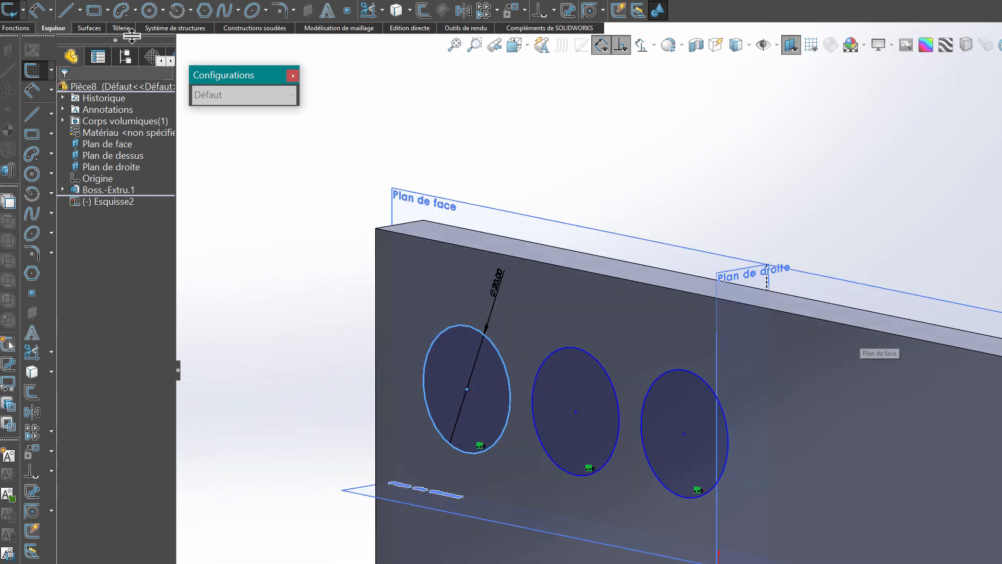
pyautogui.click(16, 28)
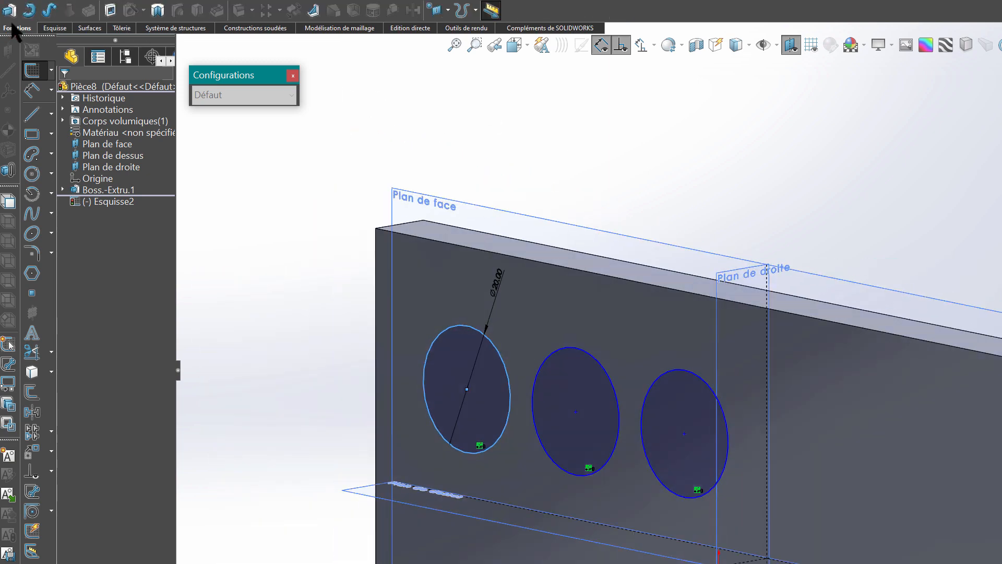
pyautogui.click(111, 9)
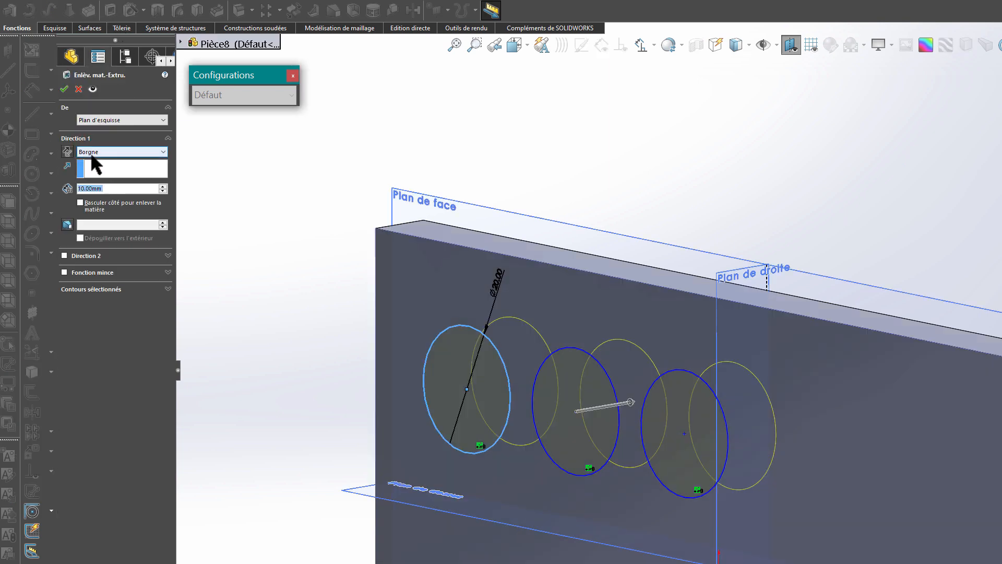
pyautogui.scroll(-1, 90, 151)
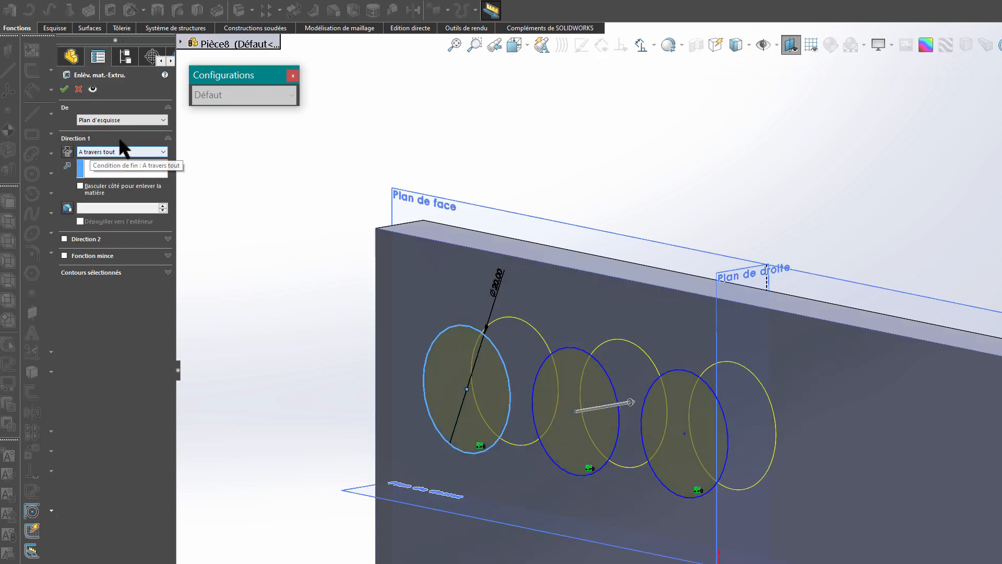
pyautogui.click(64, 88)
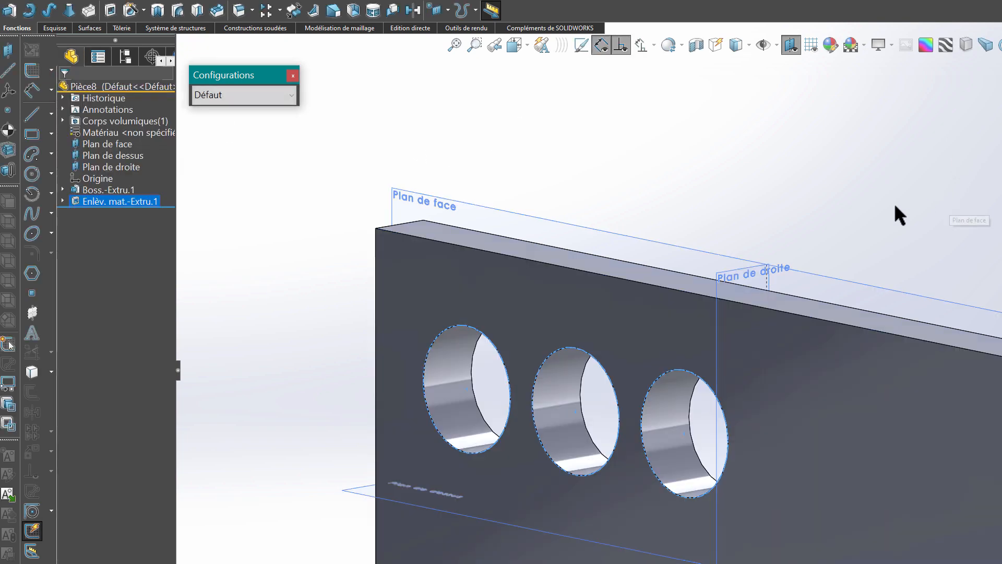
pyautogui.moveTo(896, 206); pyautogui.dragTo(622, 176, button='middle')
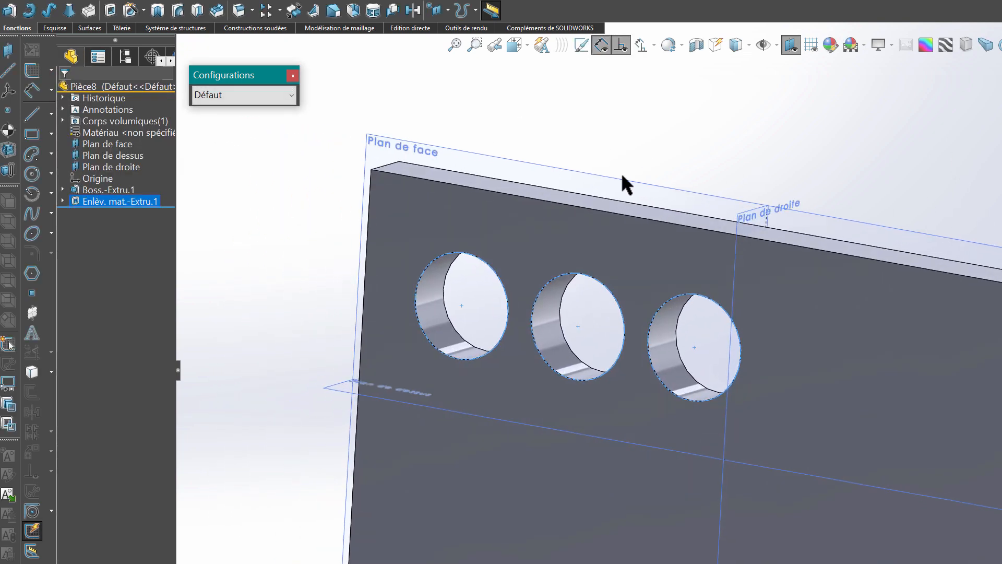
pyautogui.moveTo(775, 65); pyautogui.dragTo(647, 96, button='middle')
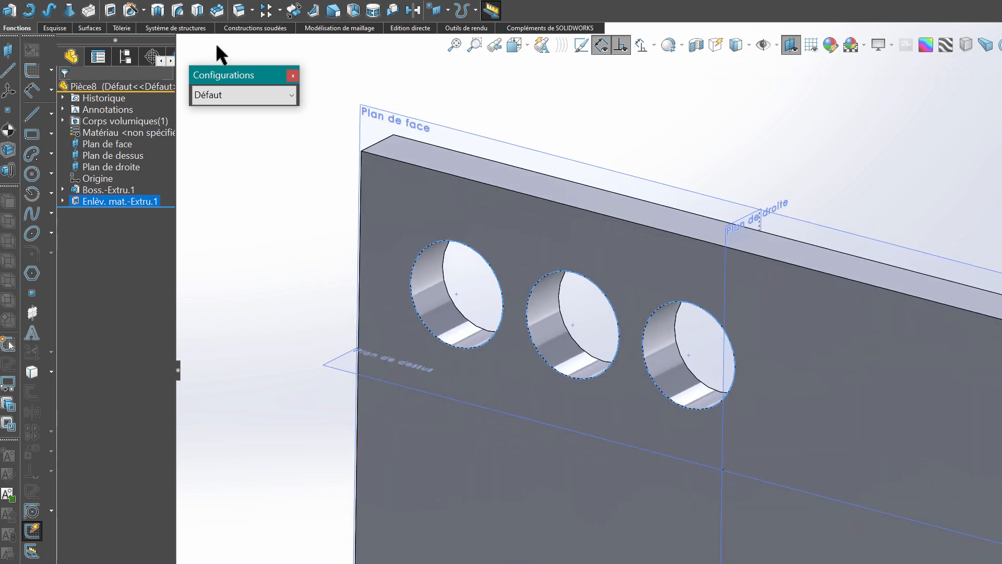
# Rename the part's default configuration as 3T.
pyautogui.click(125, 56)
pyautogui.click(127, 107)
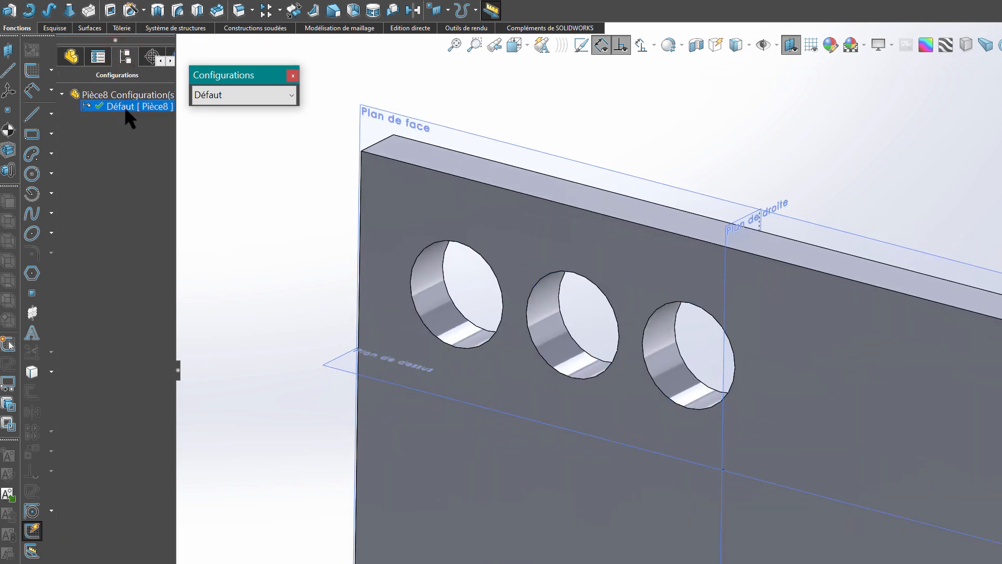
pyautogui.click(126, 108)
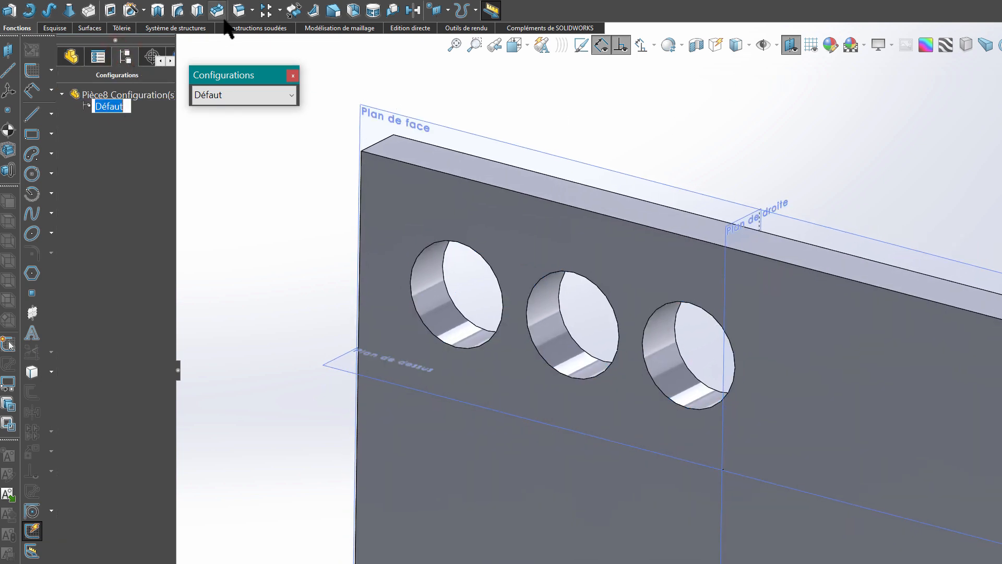
pyautogui.write('3T')
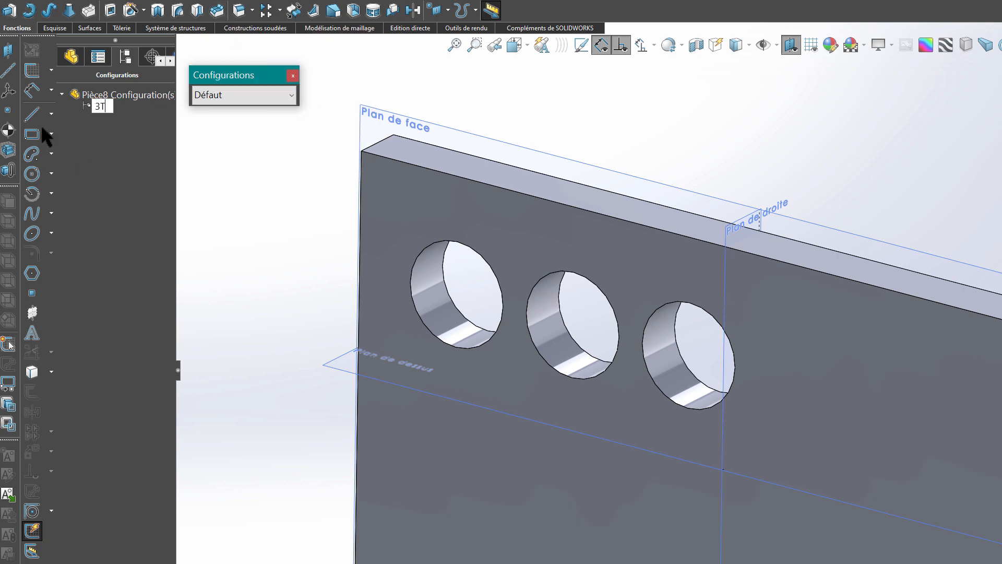
pyautogui.press('Return')
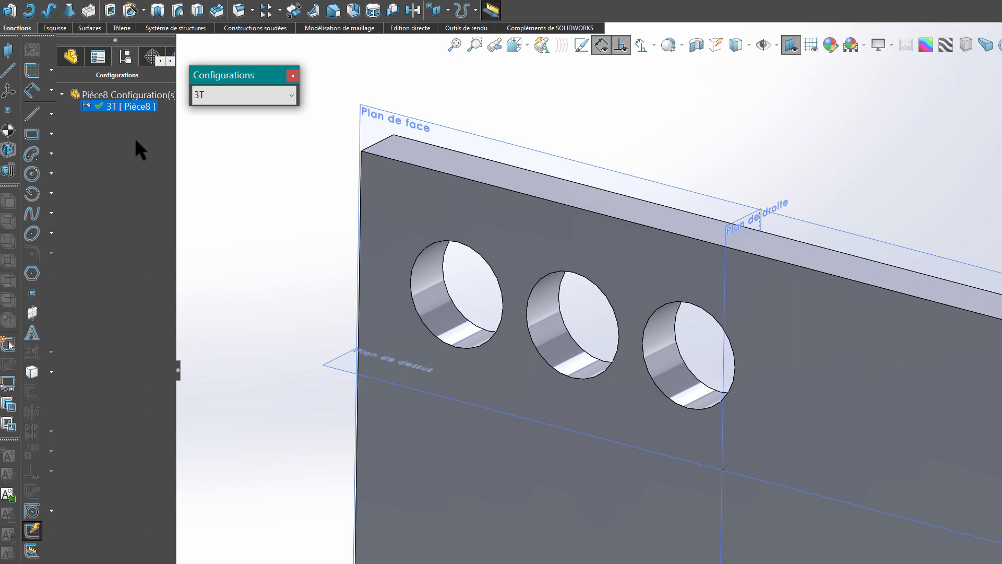
# Add a new part configuration named 2T.
pyautogui.rightClick(131, 96)
pyautogui.click(166, 121)
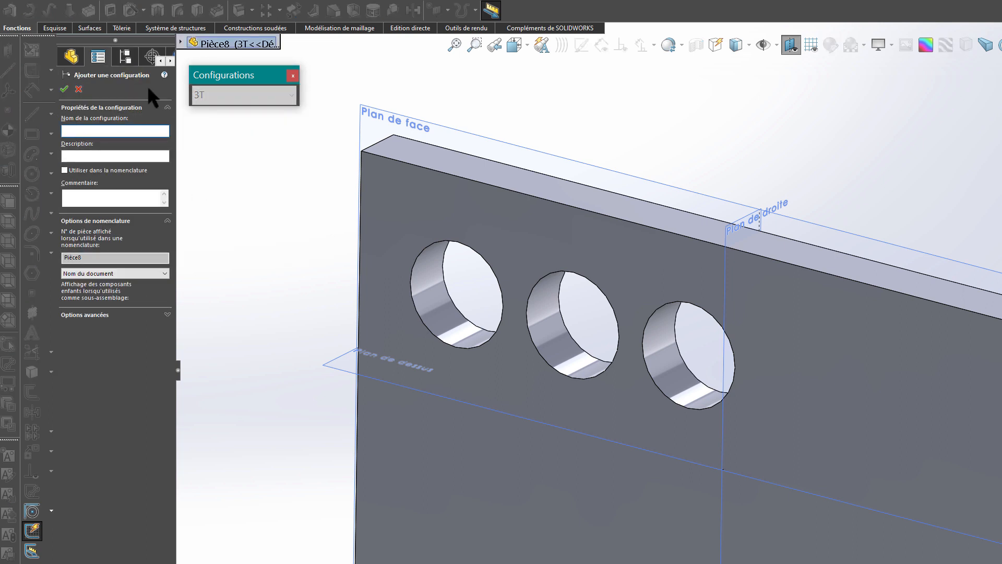
pyautogui.write('2T')
pyautogui.press('Return')
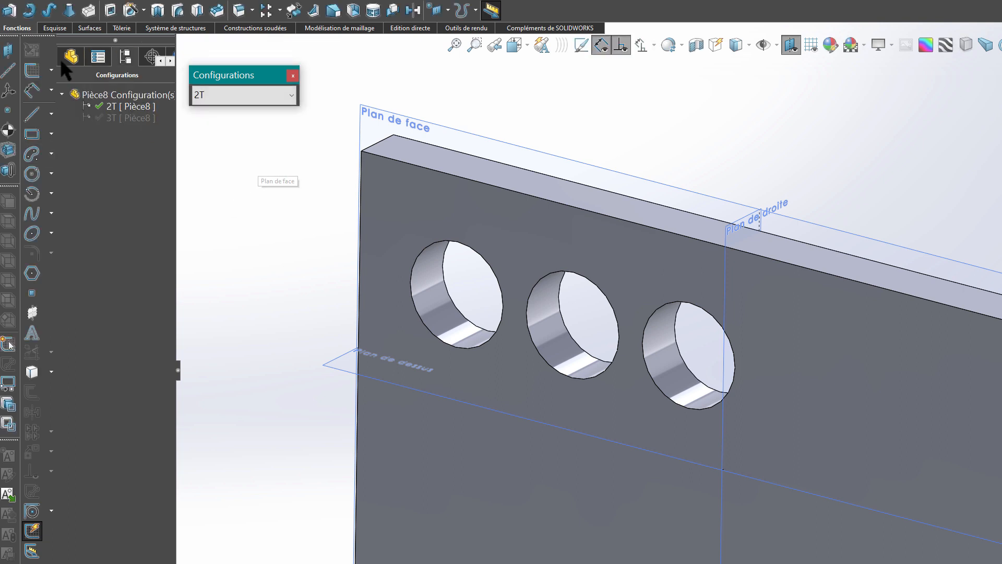
# Open the sketch of the hole cut for editing in the 2T configuration.
pyautogui.click(63, 58)
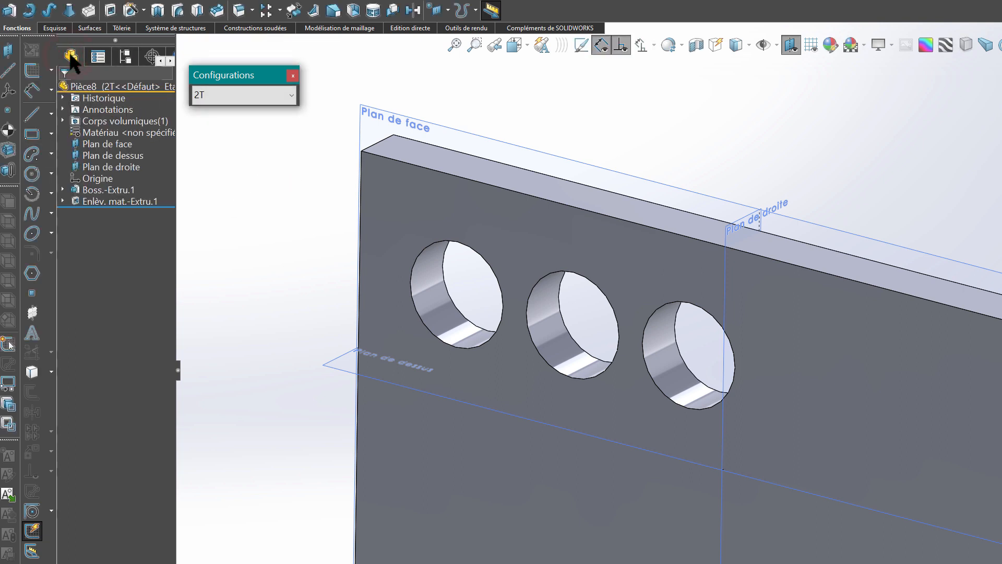
pyautogui.click(63, 201)
pyautogui.click(120, 213)
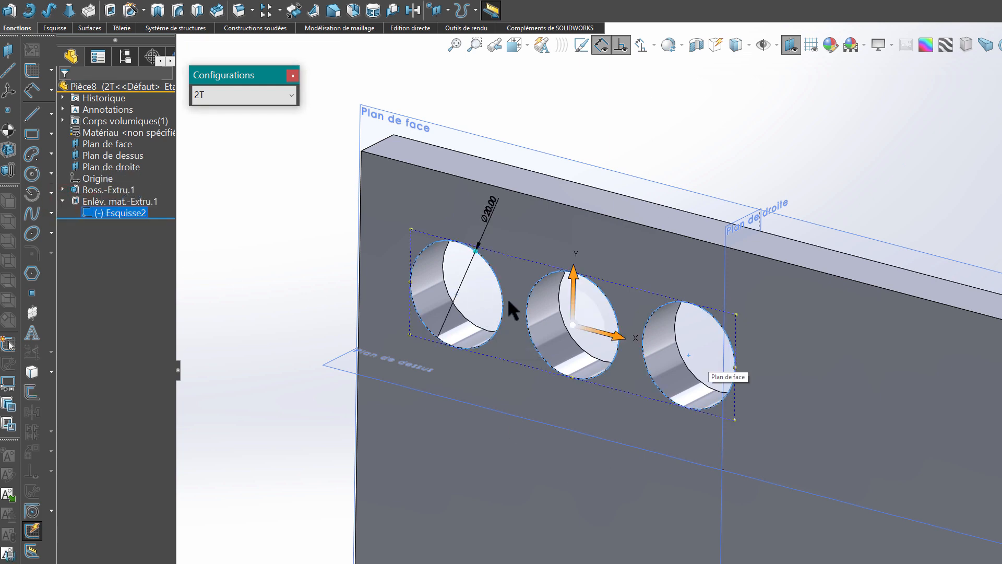
pyautogui.moveTo(508, 301); pyautogui.dragTo(571, 317, button='middle')
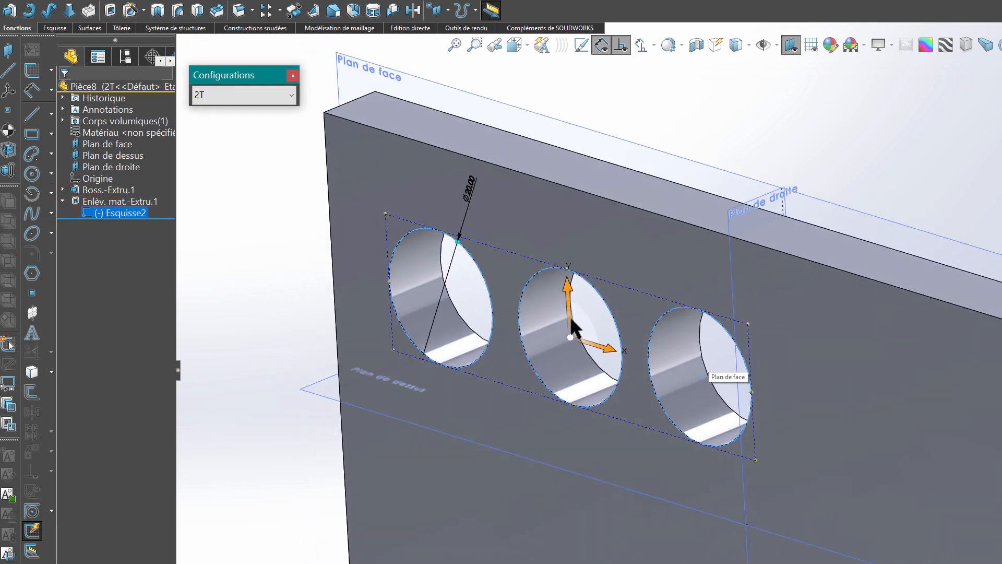
pyautogui.click(93, 208)
pyautogui.click(100, 178)
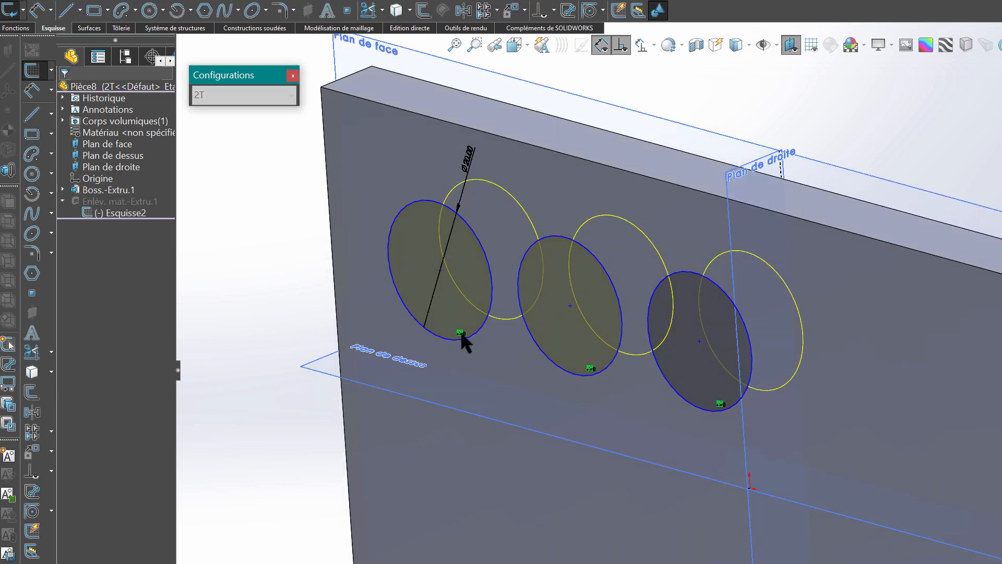
# Edit the circles' linear sketch pattern to display the instance count for the X direction, and apply it.
pyautogui.click(459, 329)
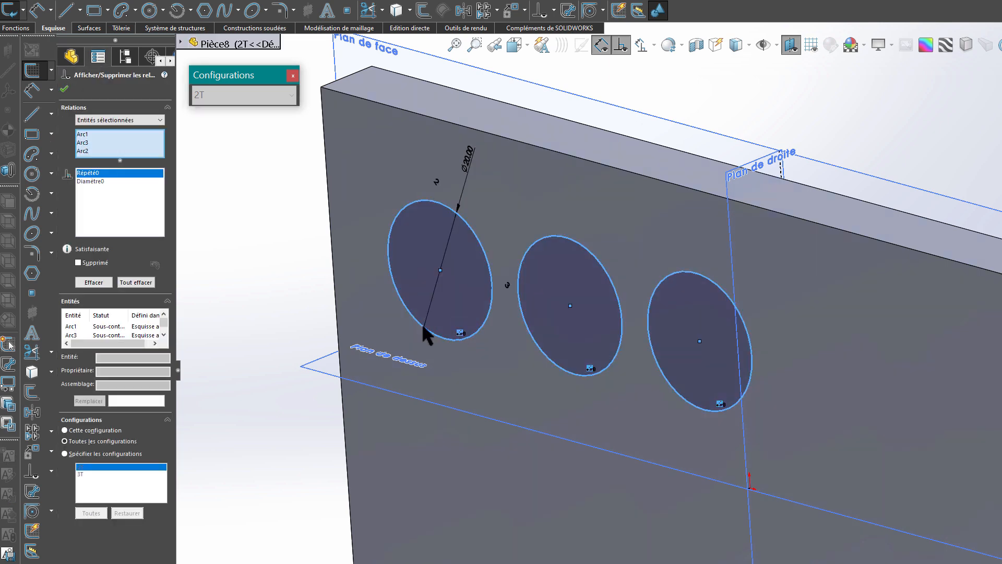
pyautogui.rightClick(96, 176)
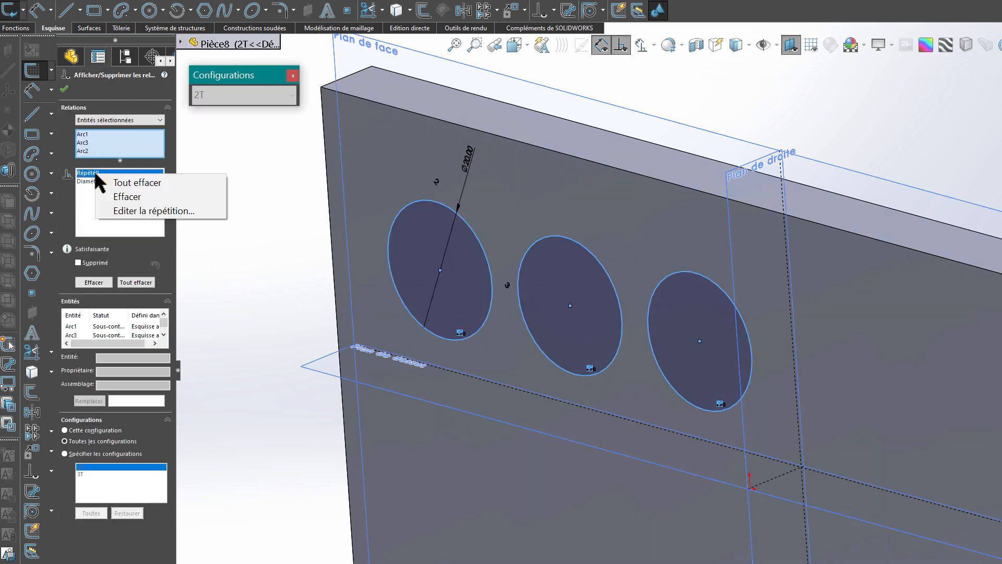
pyautogui.click(128, 212)
pyautogui.click(105, 181)
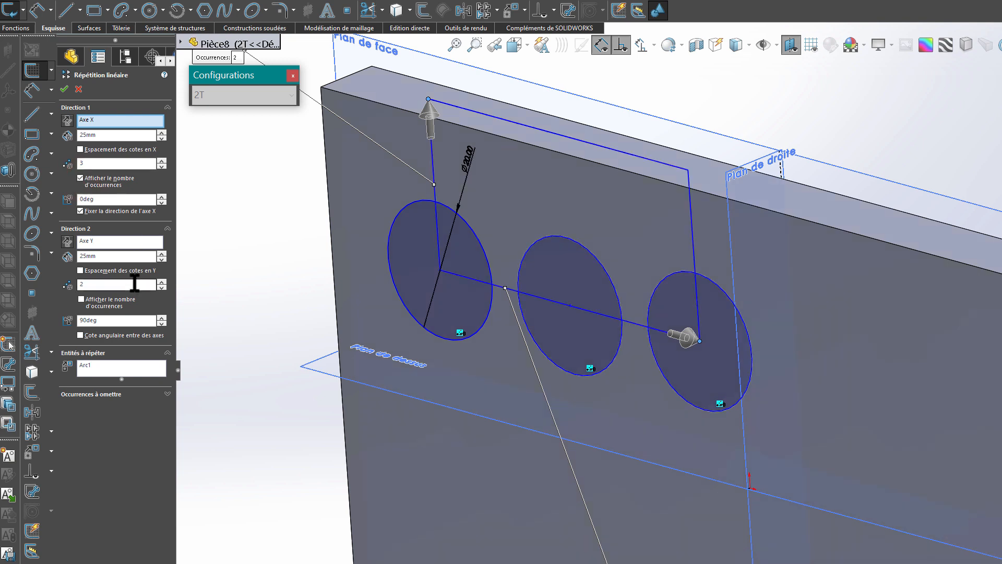
pyautogui.click(64, 89)
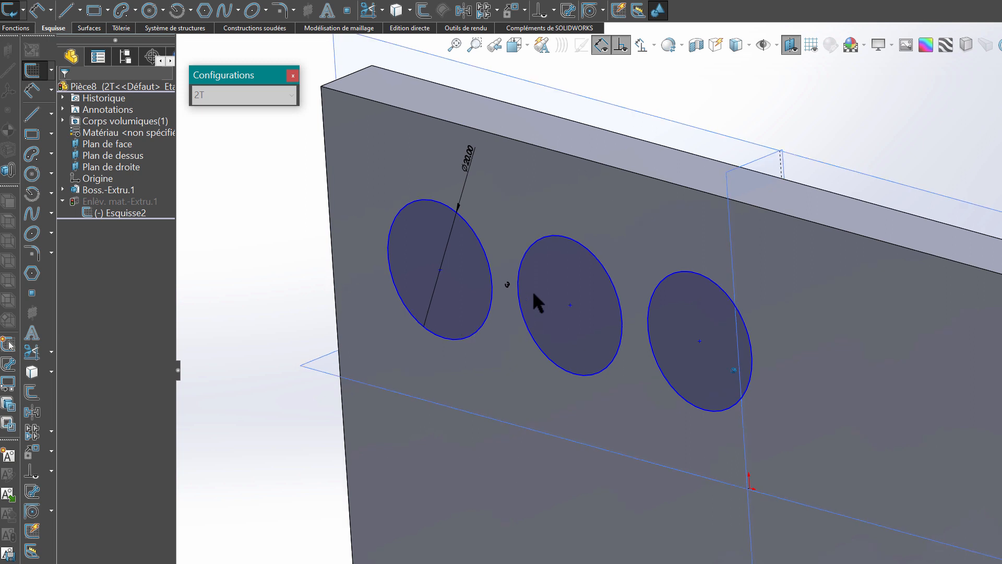
# Set the pattern's X-direction instance count to 2 for this configuration only and exit the sketch.
pyautogui.moveTo(534, 293); pyautogui.dragTo(496, 231, button='middle')
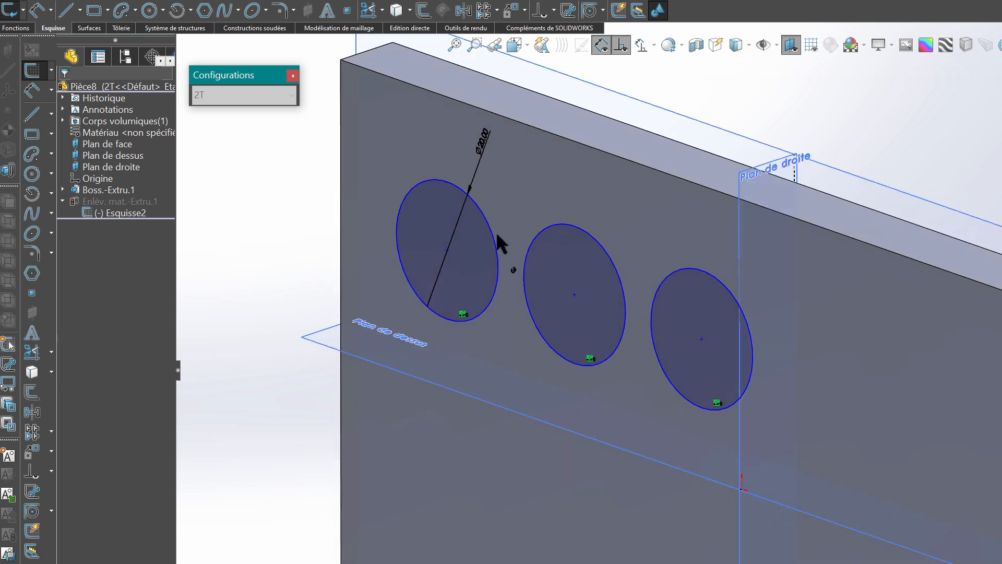
pyautogui.click(511, 269)
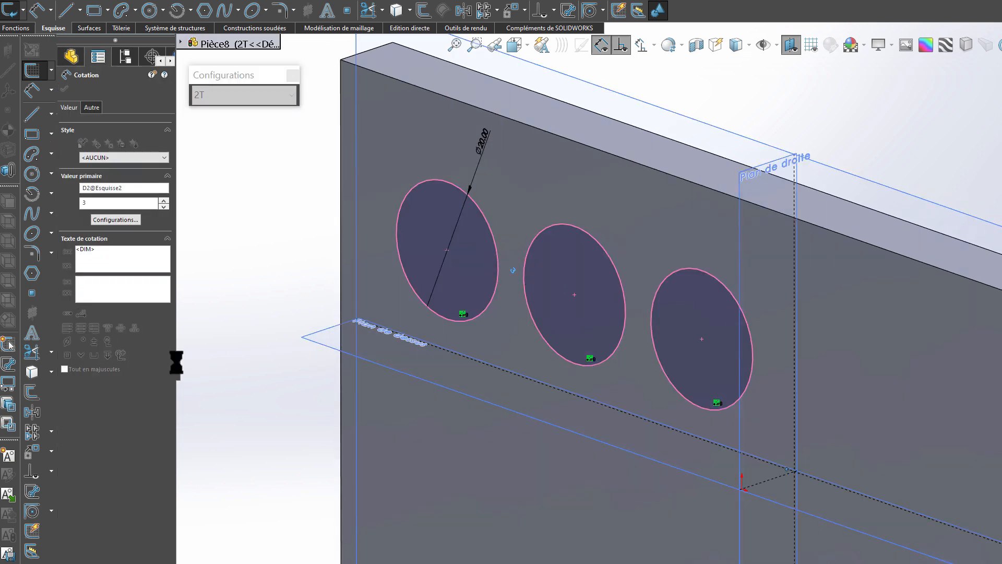
pyautogui.doubleClick(514, 270)
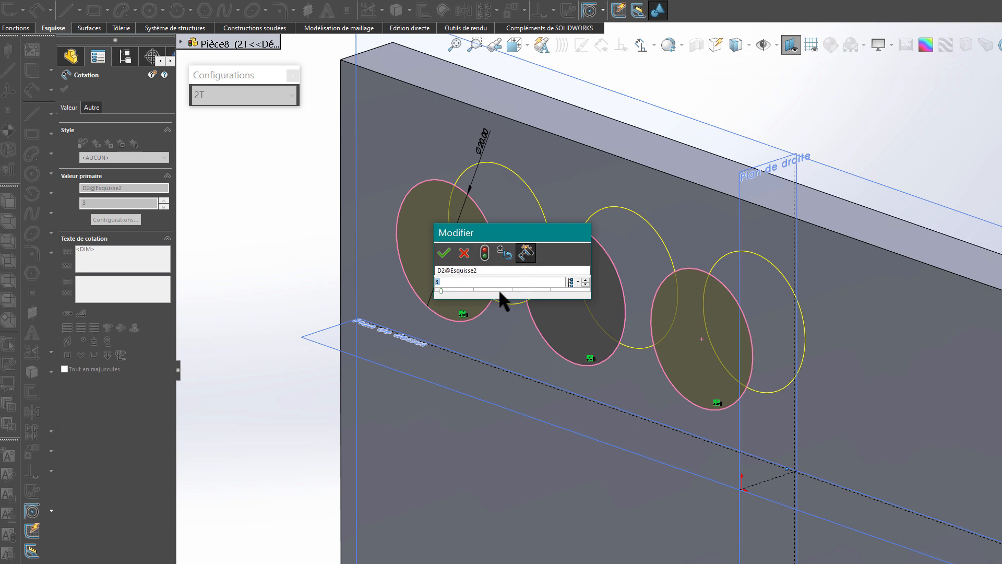
pyautogui.click(572, 282)
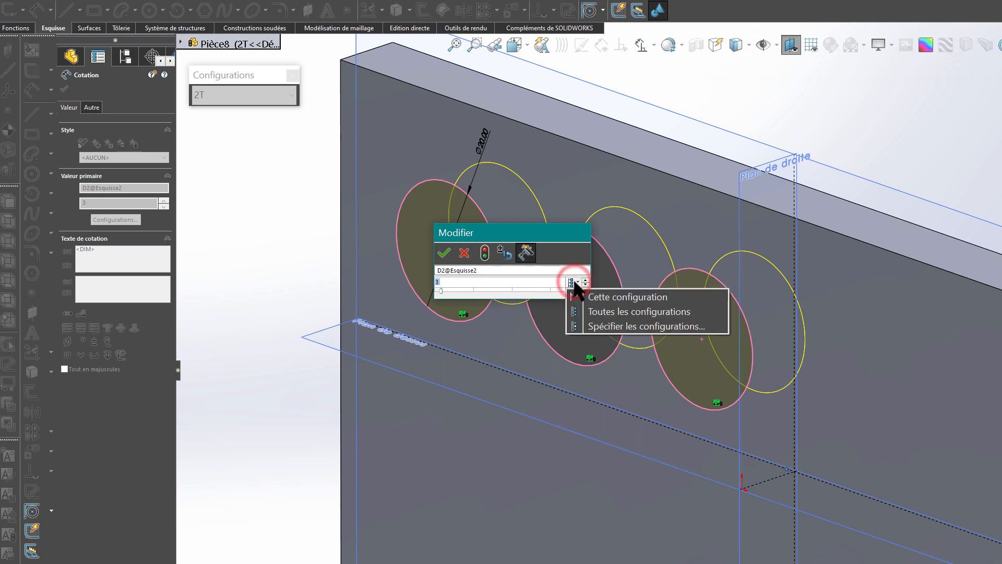
pyautogui.click(595, 293)
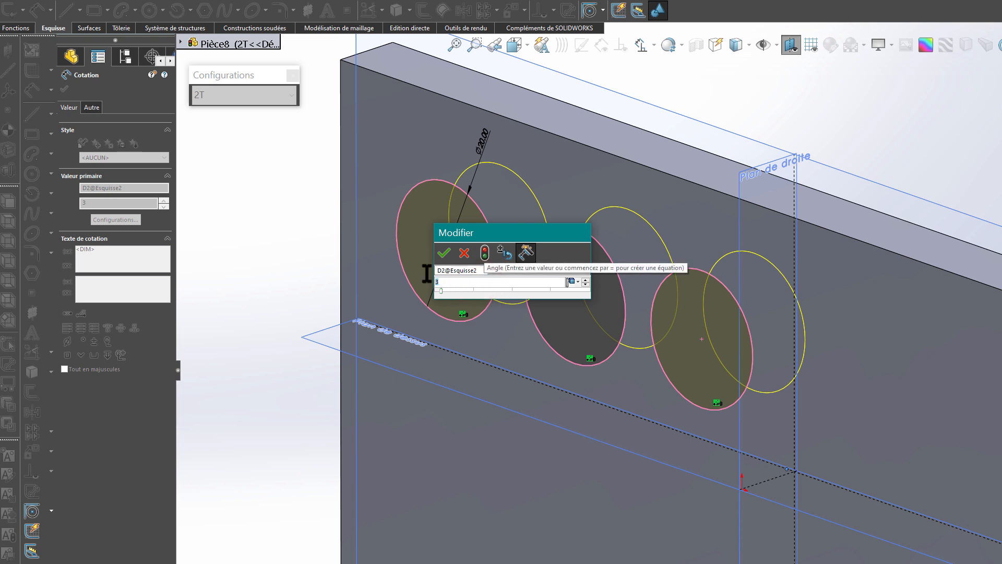
pyautogui.press('BackSpace')
pyautogui.write('2')
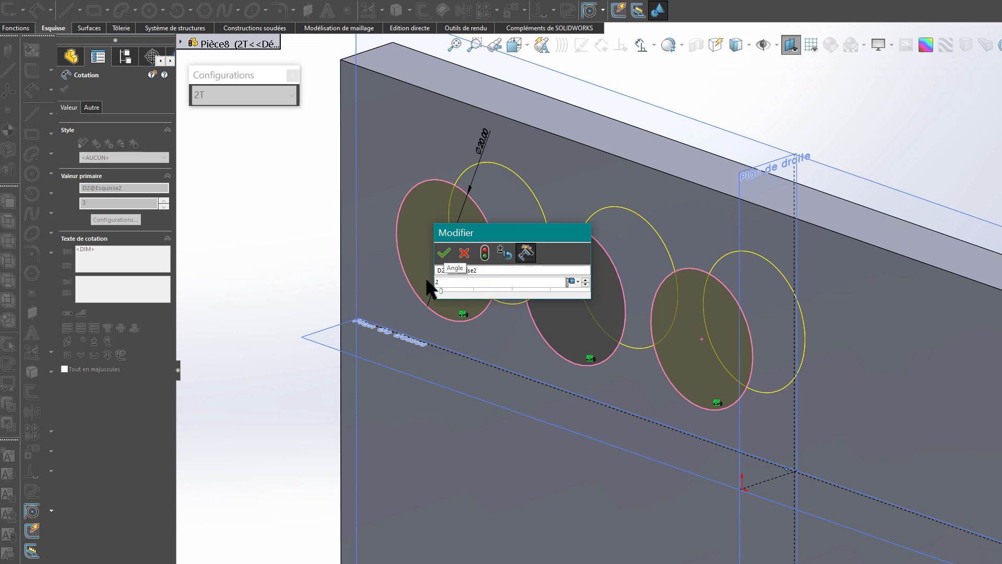
pyautogui.press('Return')
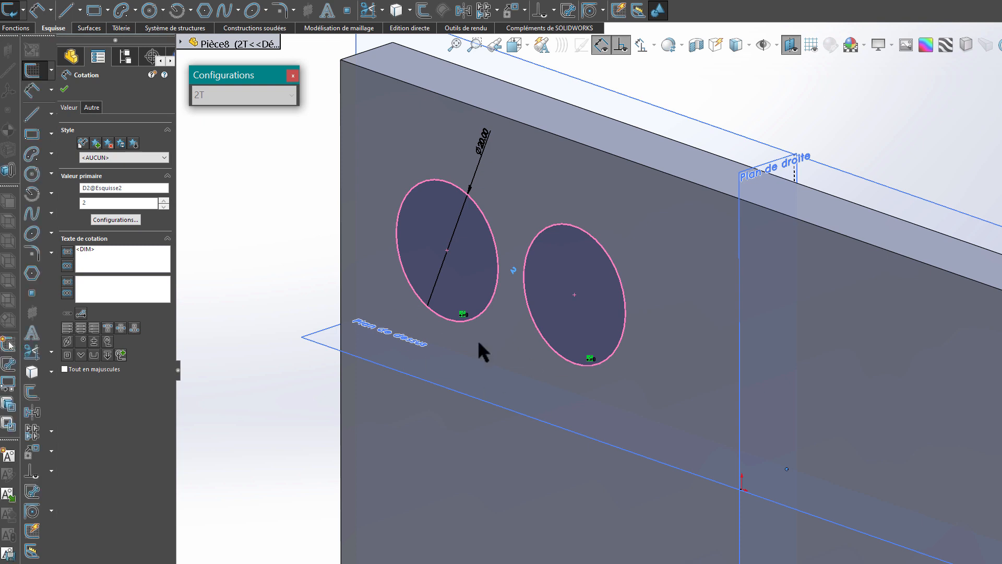
pyautogui.click(63, 89)
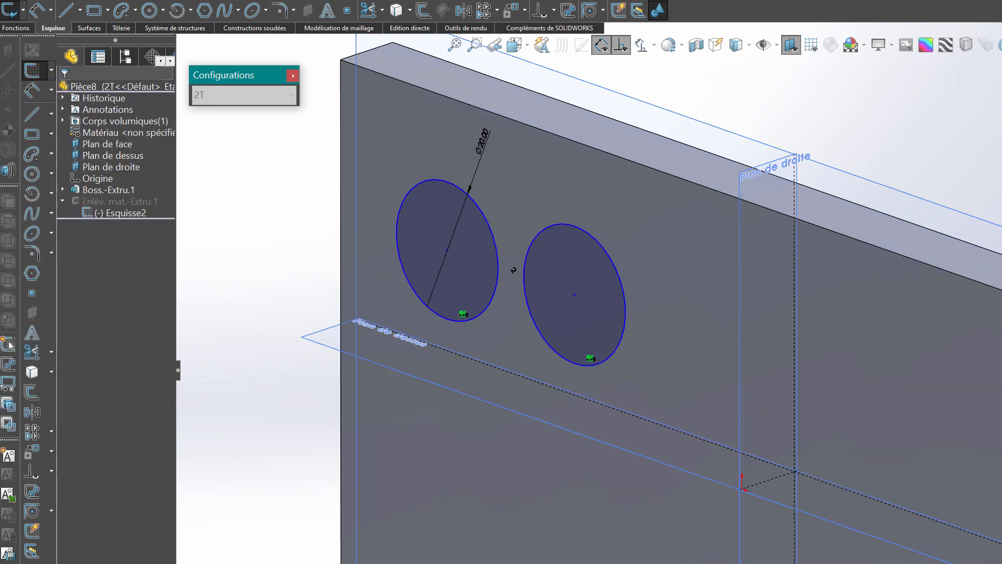
pyautogui.click(974, 130)
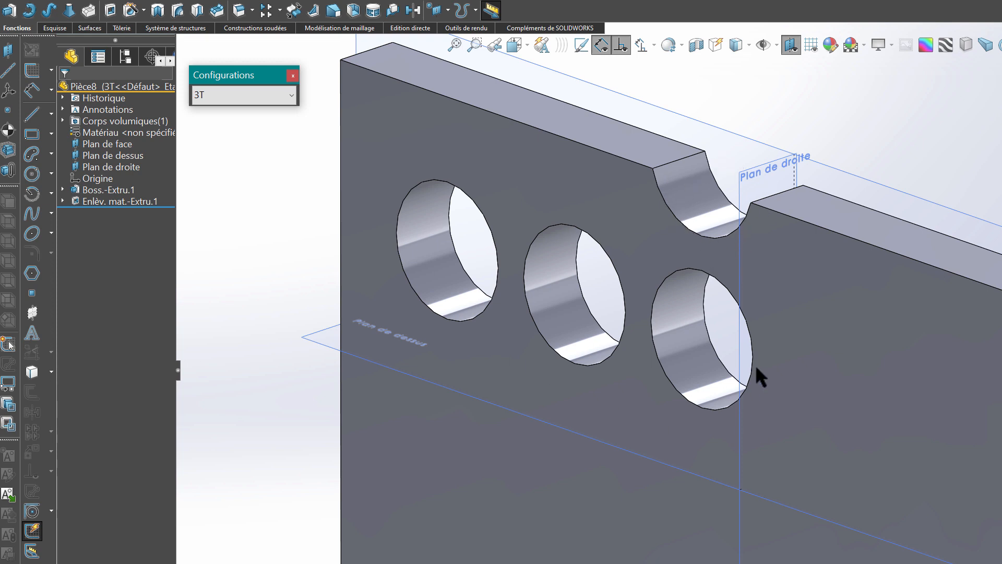
# Activate the 2T configuration and add another configuration named 1T.
pyautogui.click(222, 96)
pyautogui.click(213, 112)
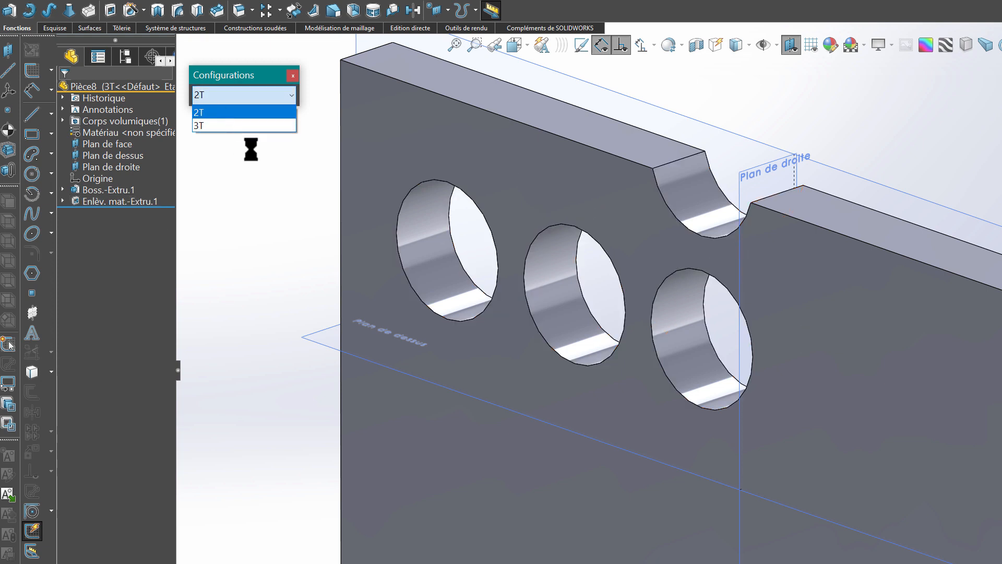
pyautogui.click(126, 57)
pyautogui.click(127, 95)
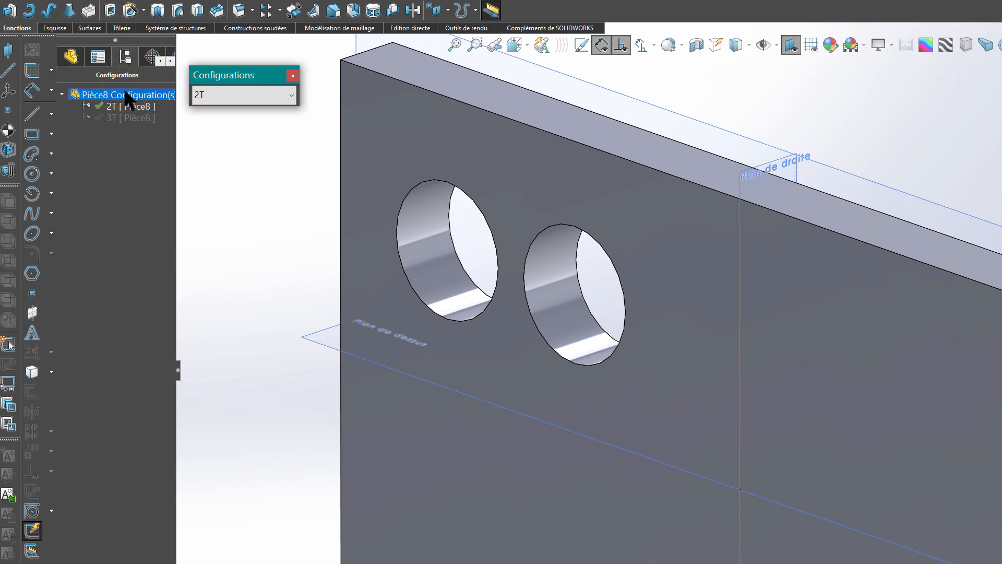
pyautogui.rightClick(127, 96)
pyautogui.click(151, 108)
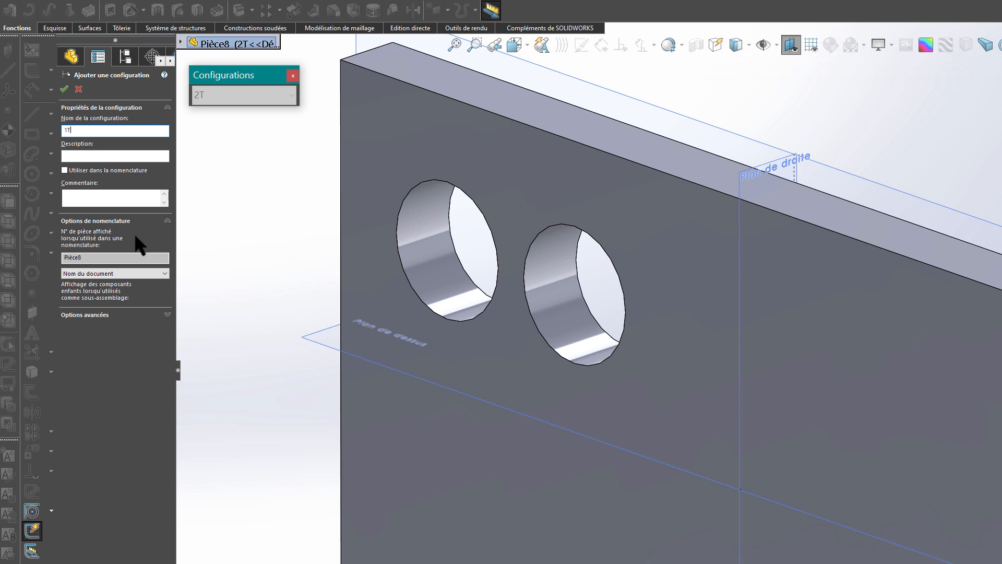
pyautogui.press('Return')
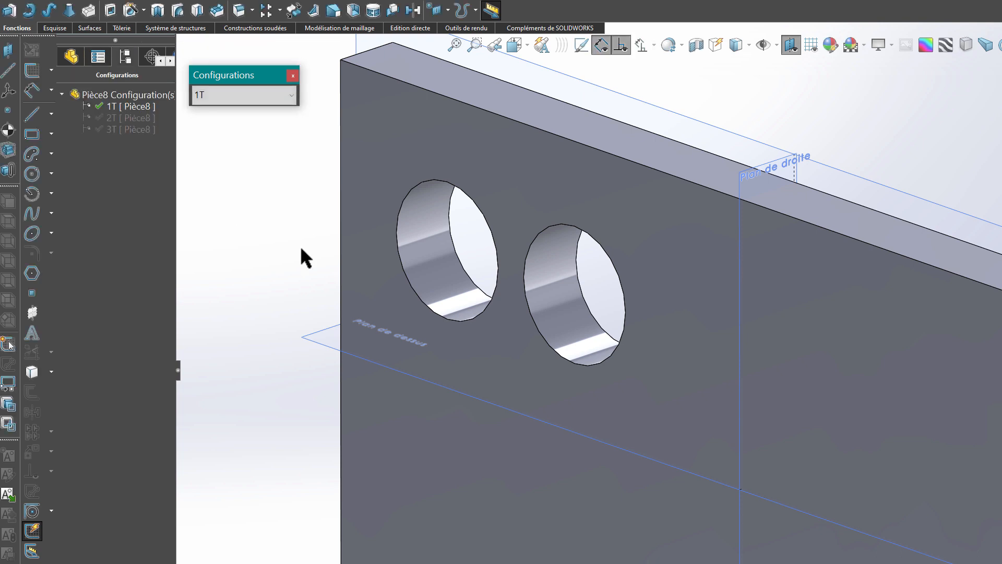
# Try to set the hole pattern's X-direction instance count to 1 for the 1T configuration only.
pyautogui.click(66, 54)
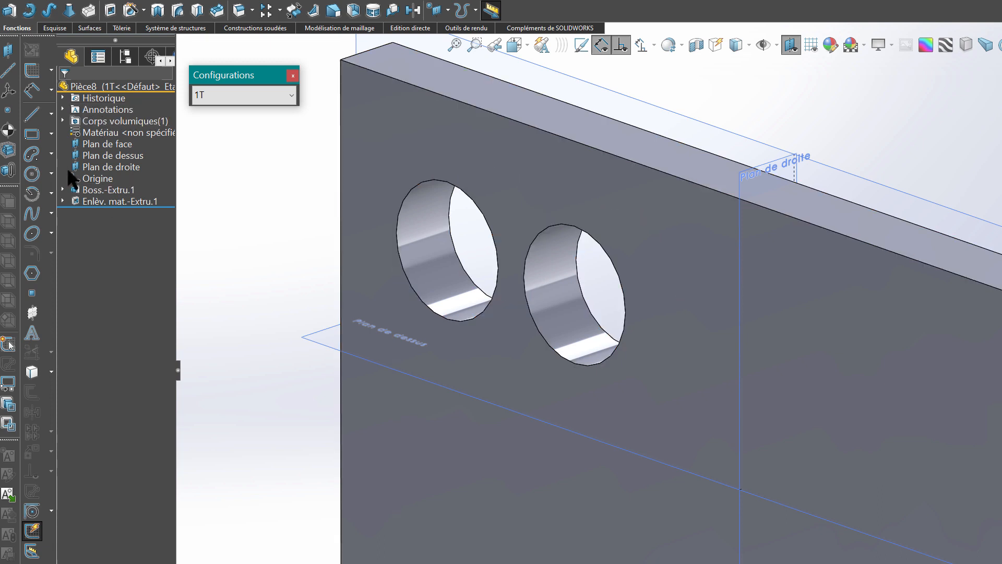
pyautogui.click(125, 202)
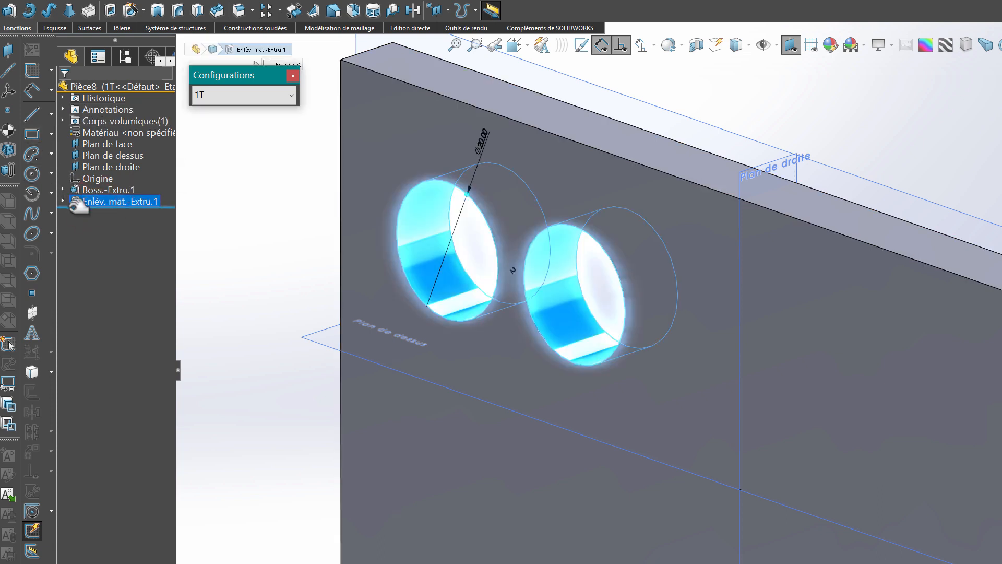
pyautogui.click(63, 201)
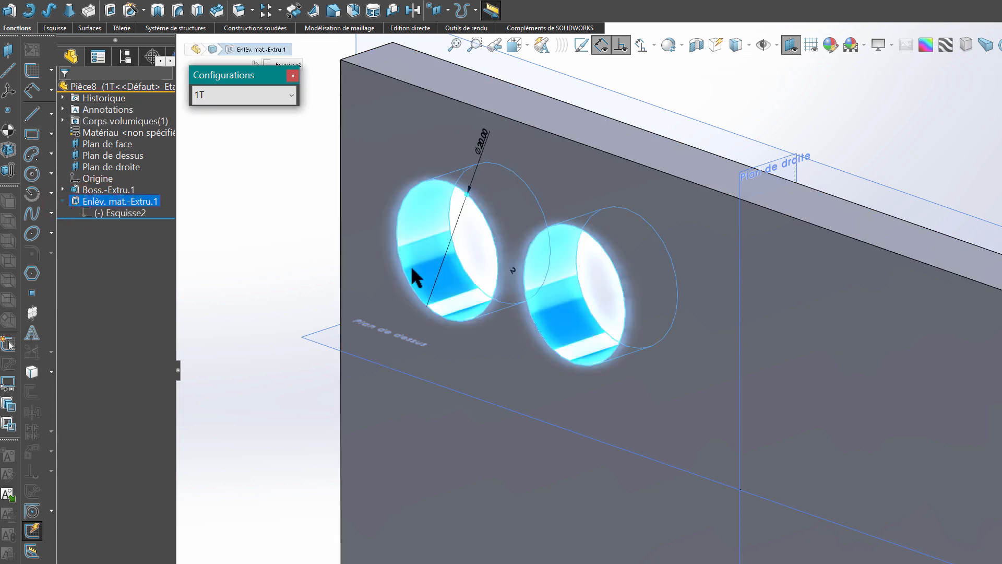
pyautogui.doubleClick(511, 268)
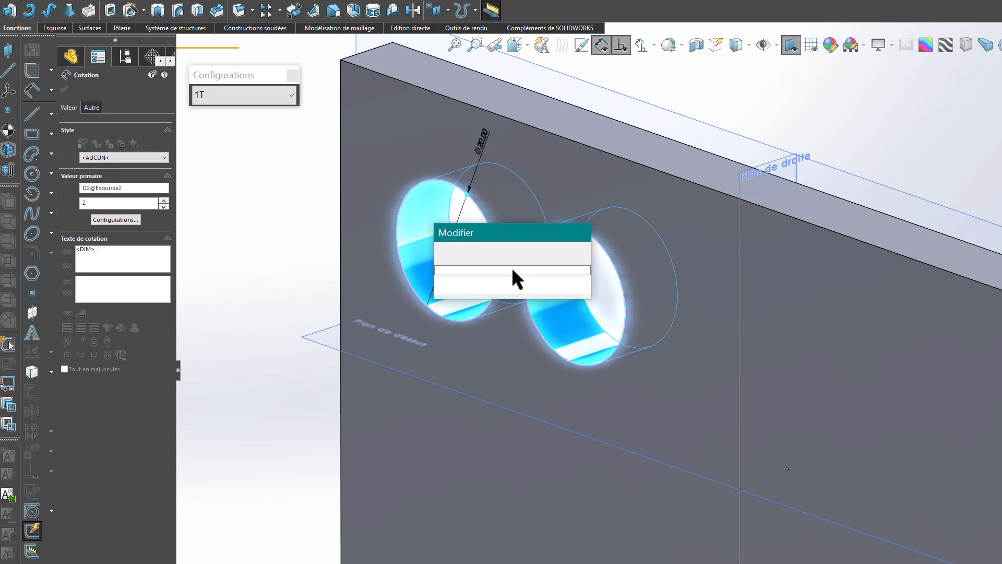
pyautogui.click(575, 282)
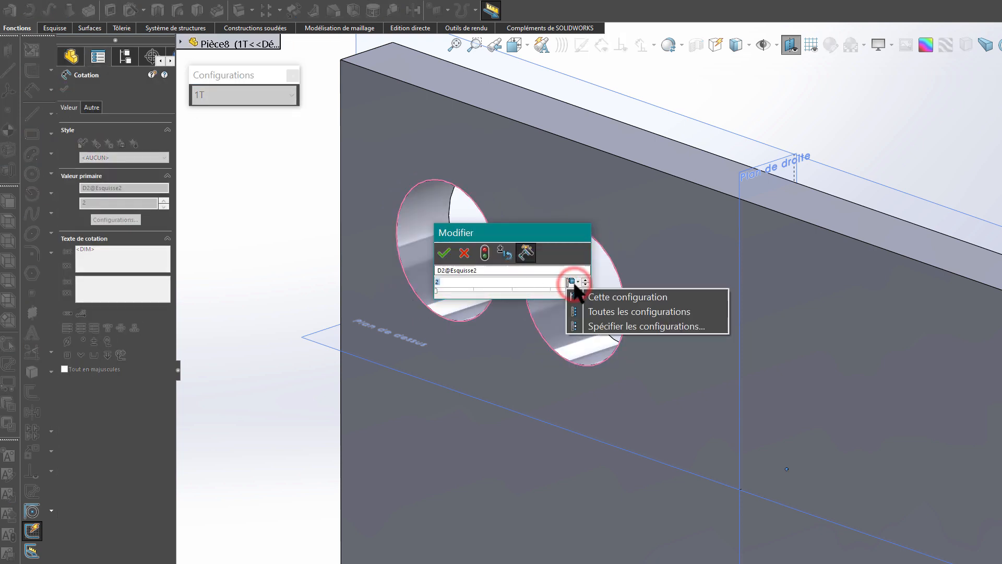
pyautogui.click(585, 293)
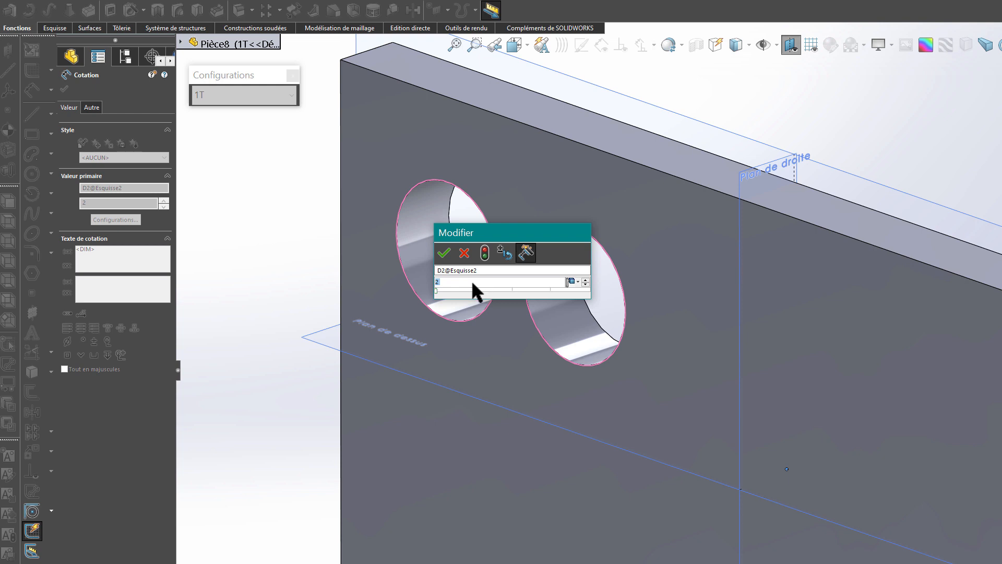
pyautogui.write('1')
pyautogui.click(444, 255)
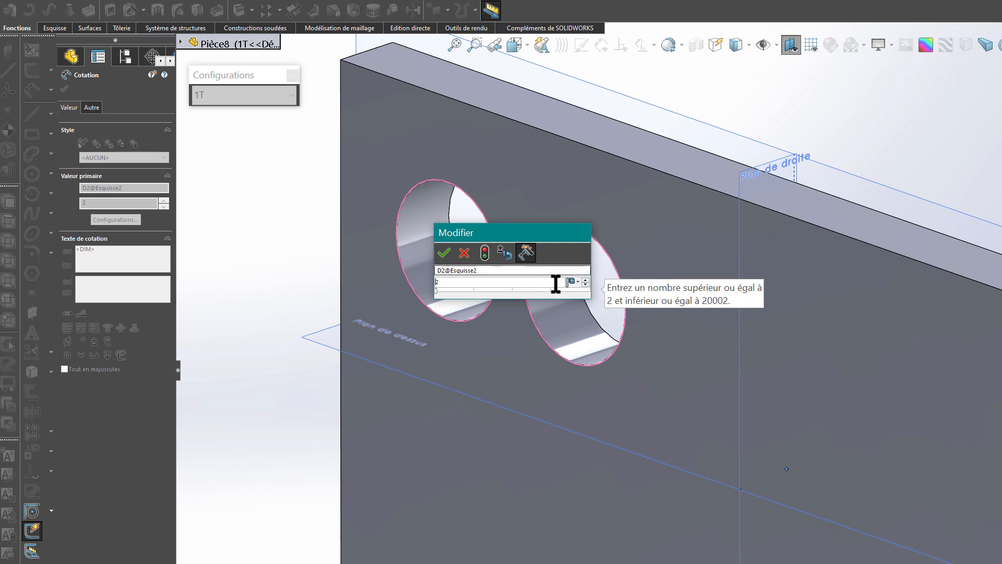
pyautogui.click(464, 254)
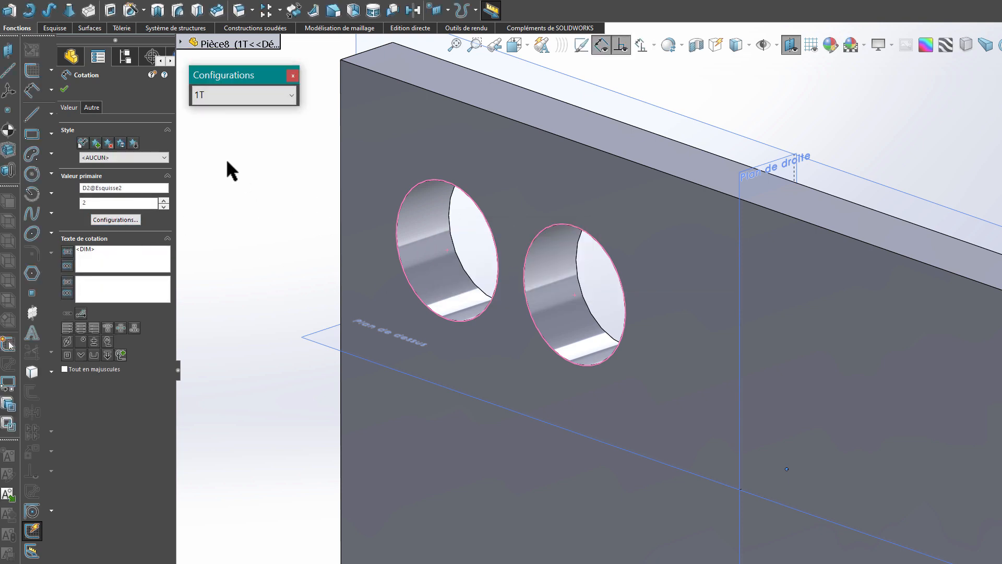
pyautogui.click(269, 240)
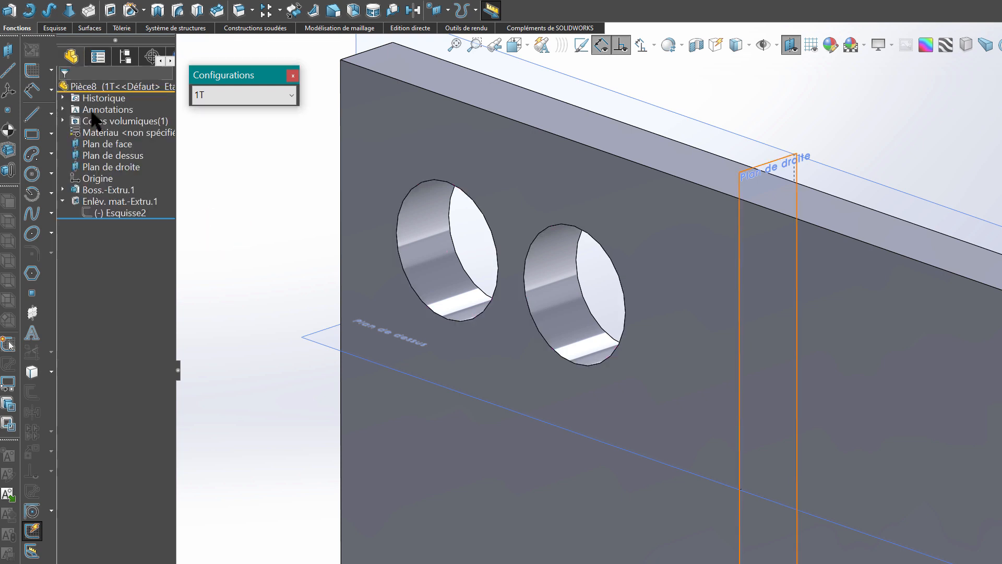
# Edit the linear pattern in the cut's sketch, set the X-direction instance count to 1 for the 1T configuration, and rebuild.
pyautogui.click(95, 210)
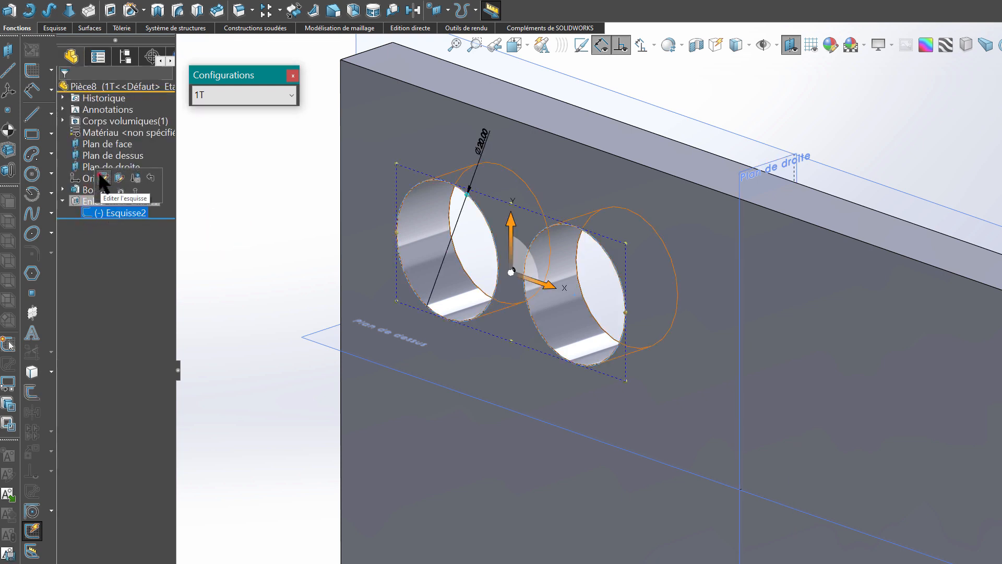
pyautogui.click(104, 177)
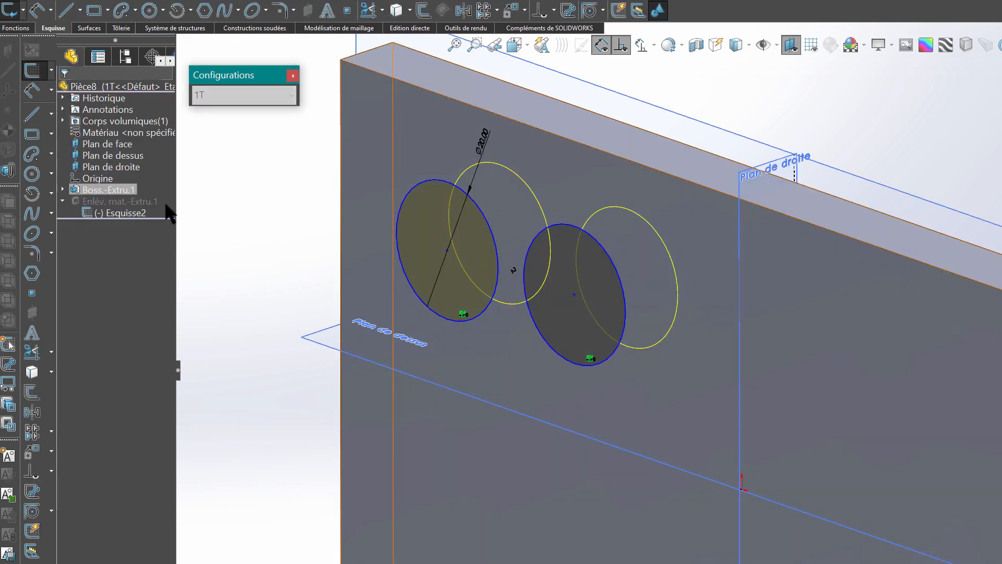
pyautogui.click(461, 312)
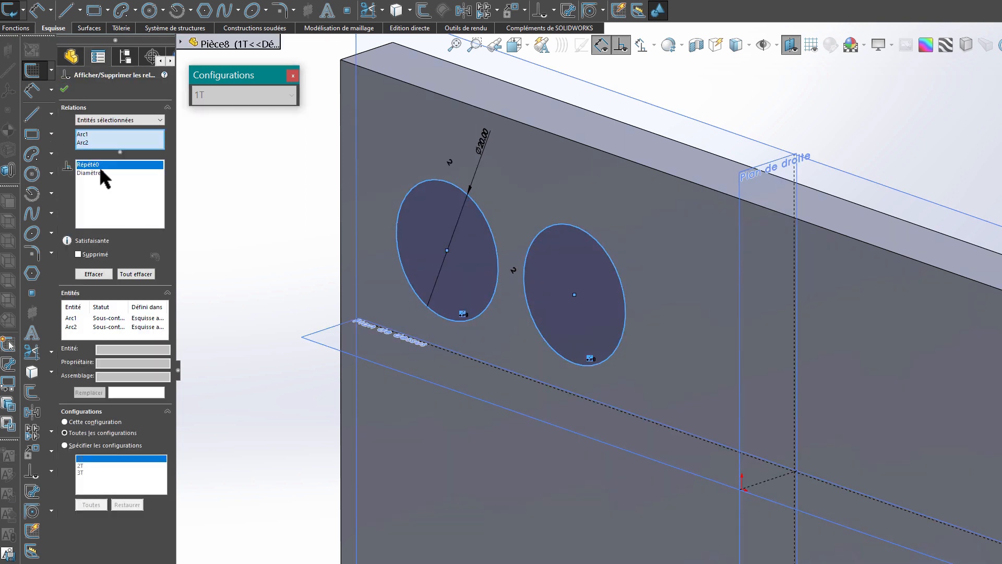
pyautogui.rightClick(97, 165)
pyautogui.click(134, 204)
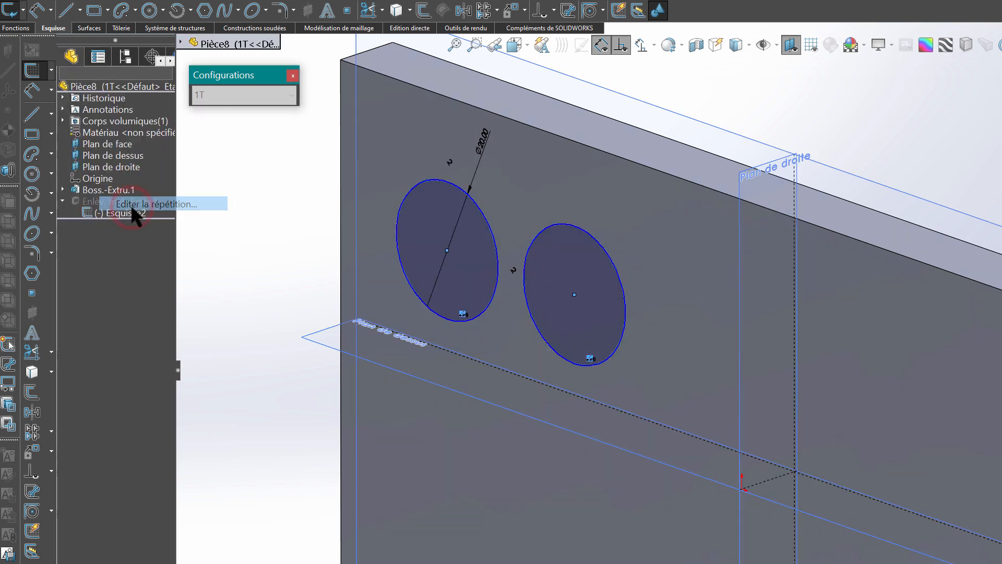
pyautogui.click(90, 163)
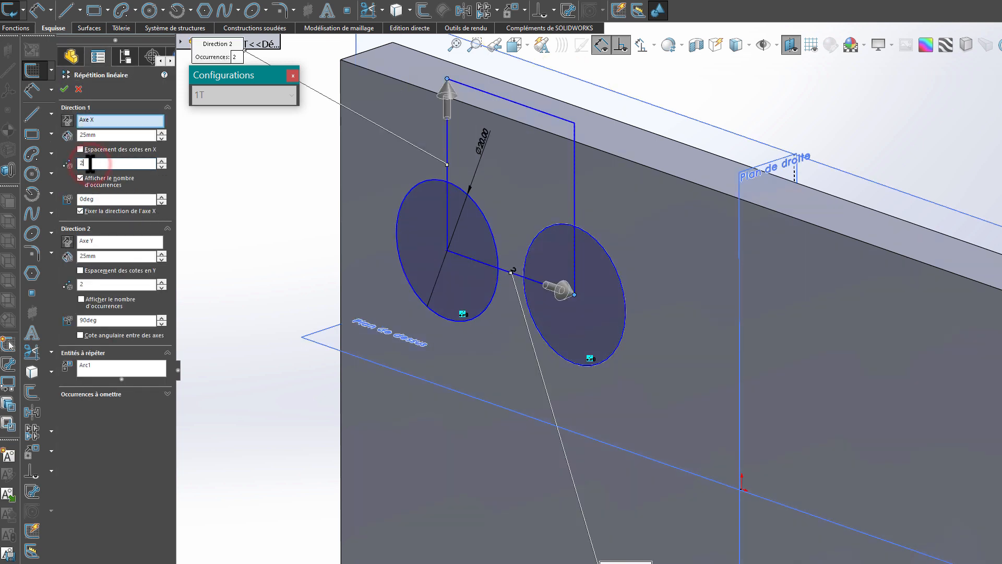
pyautogui.moveTo(90, 164); pyautogui.dragTo(71, 162)
pyautogui.click(65, 90)
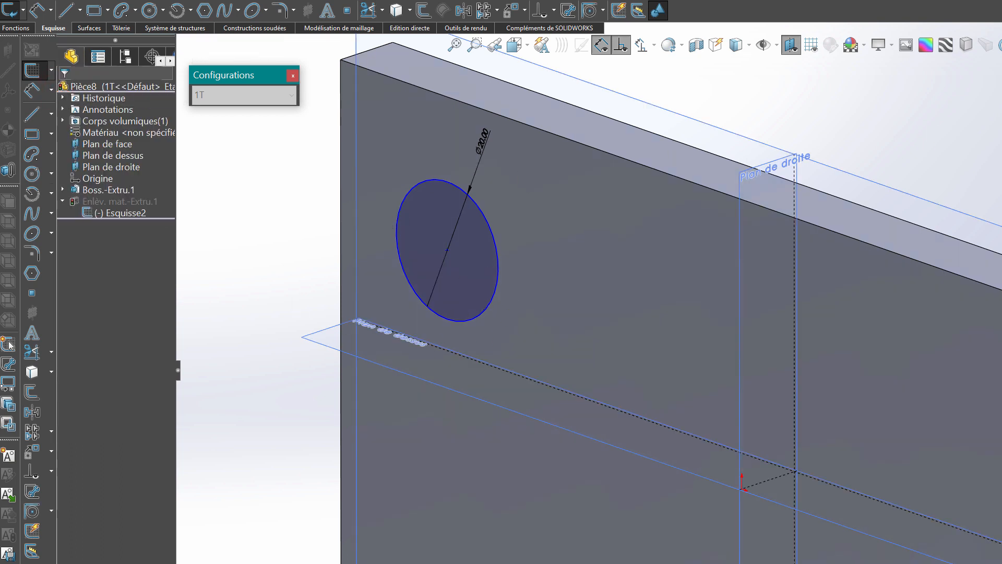
pyautogui.hotkey('ctrl', 'b')
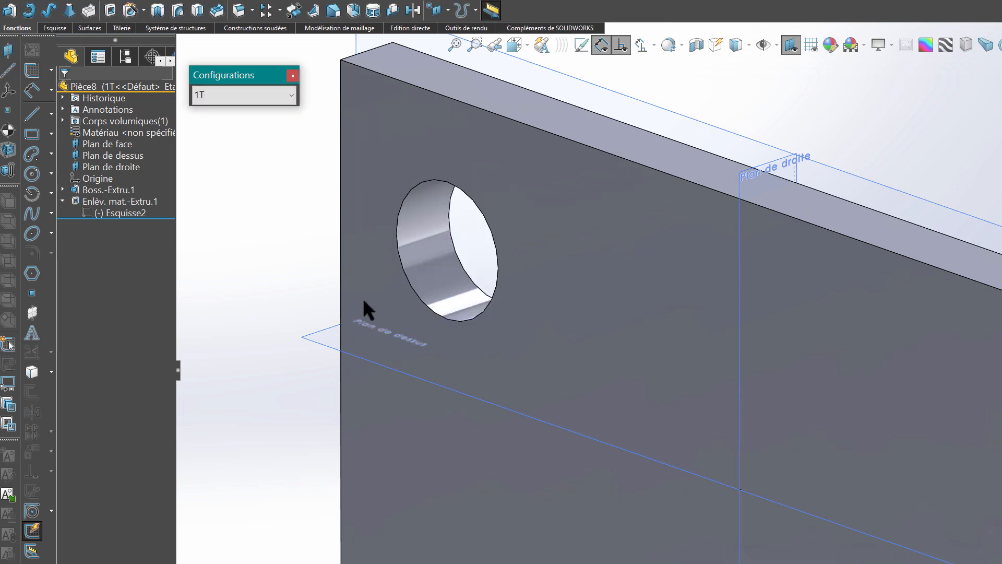
# Switch through the 1T, 2T and 3T configurations to check the holes in each, finishing on 3T.
pyautogui.click(220, 94)
pyautogui.click(218, 94)
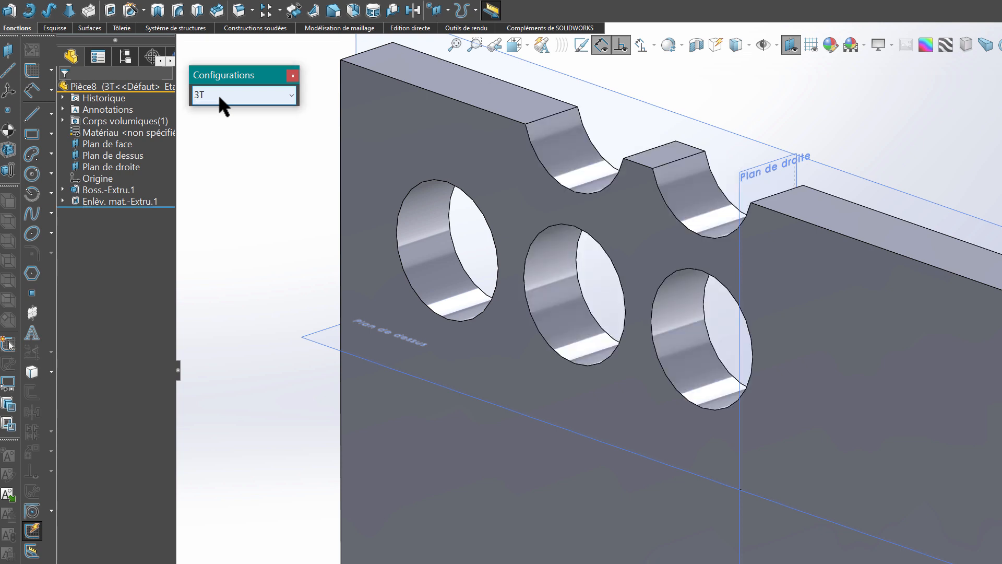
pyautogui.scroll(1, 218, 94)
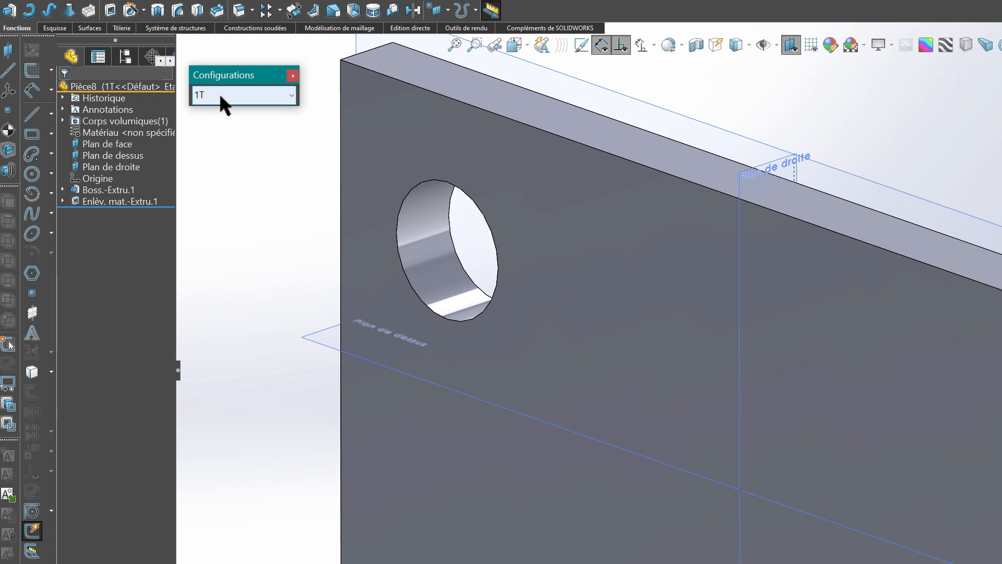
pyautogui.scroll(-1, 220, 94)
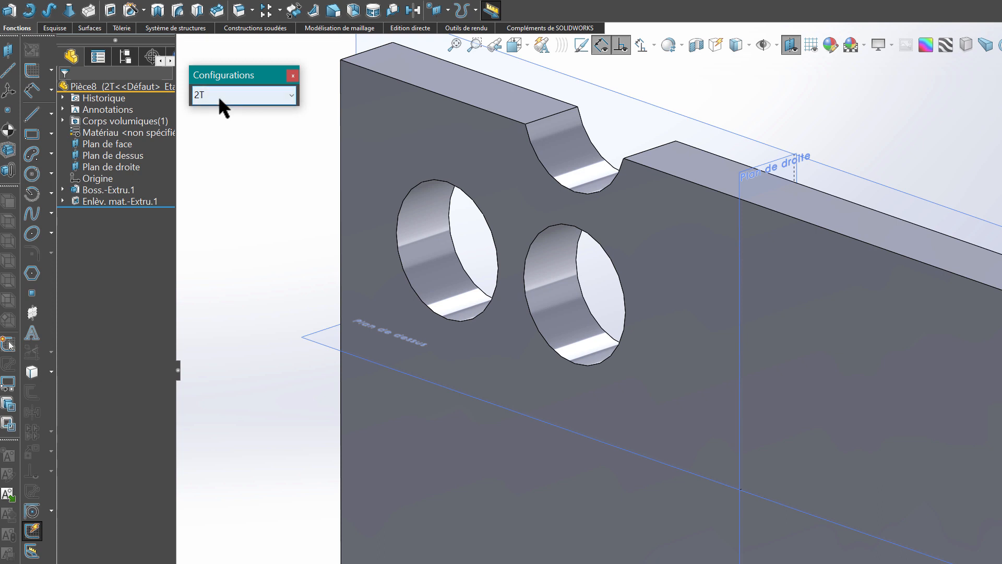
pyautogui.scroll(-1, 219, 95)
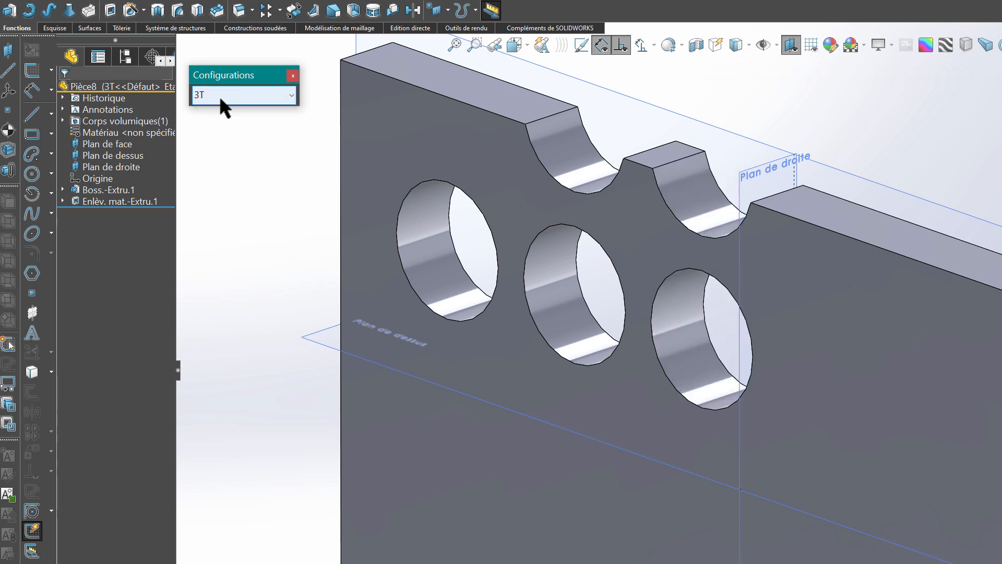
# In the 3T configuration, edit the cut sketch's linear pattern to omit the two upper-row circles cutting the plate edge, and rebuild.
pyautogui.click(63, 201)
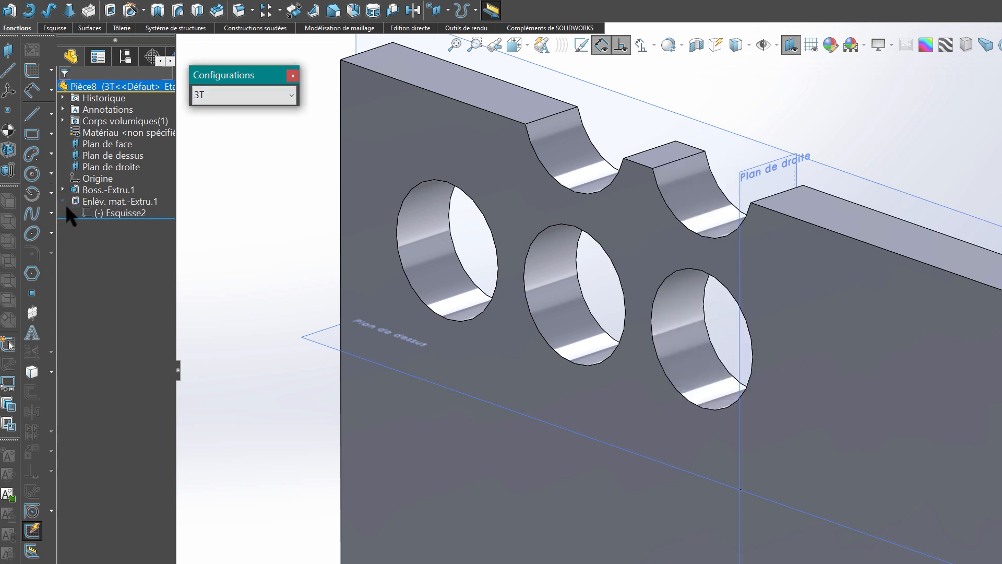
pyautogui.click(107, 213)
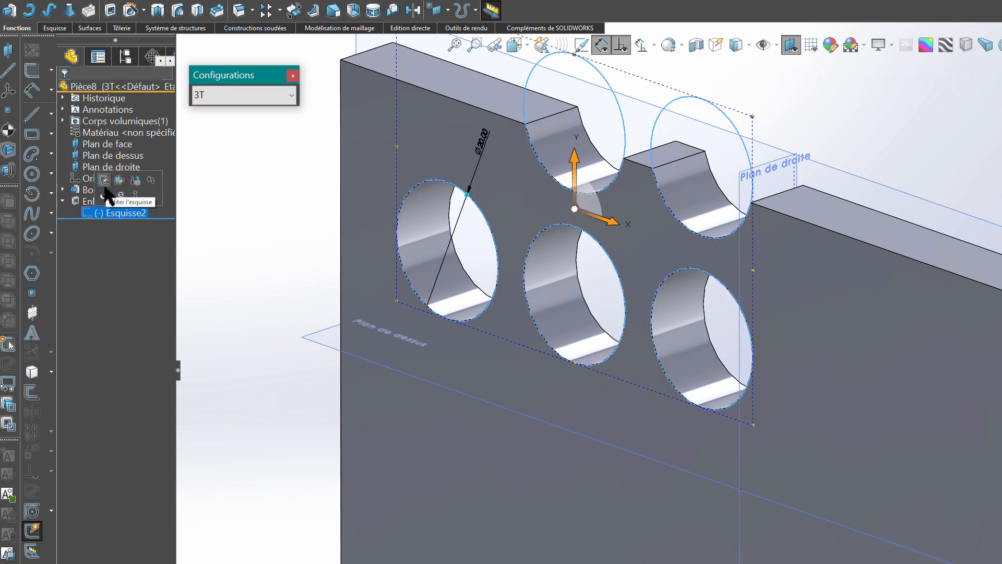
pyautogui.click(103, 183)
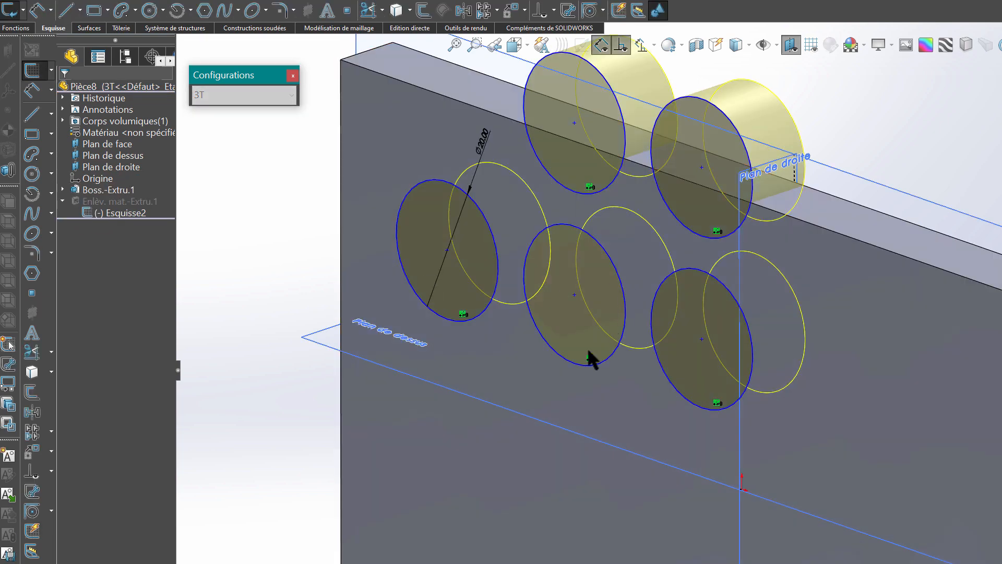
pyautogui.click(463, 314)
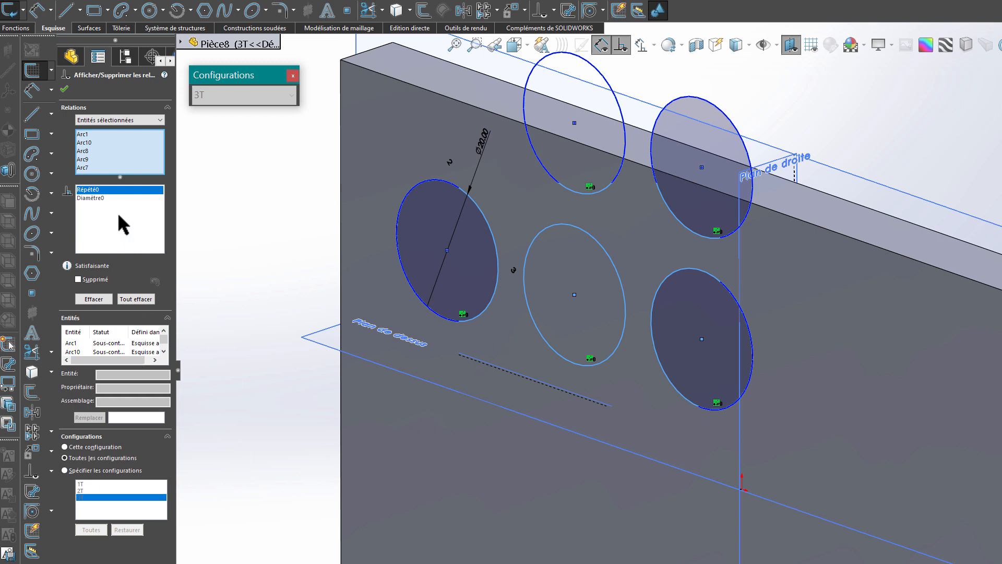
pyautogui.rightClick(111, 189)
pyautogui.click(137, 222)
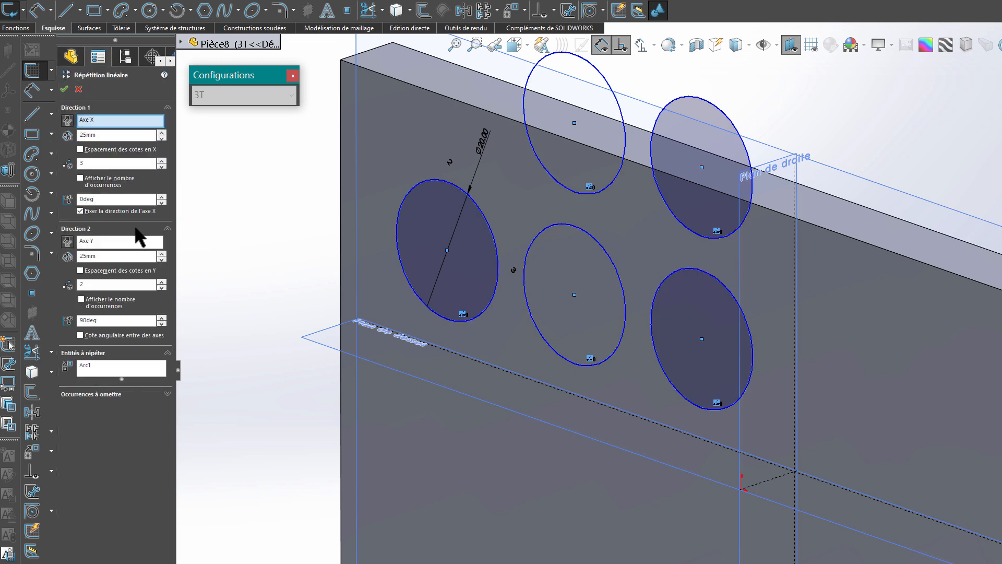
pyautogui.click(105, 393)
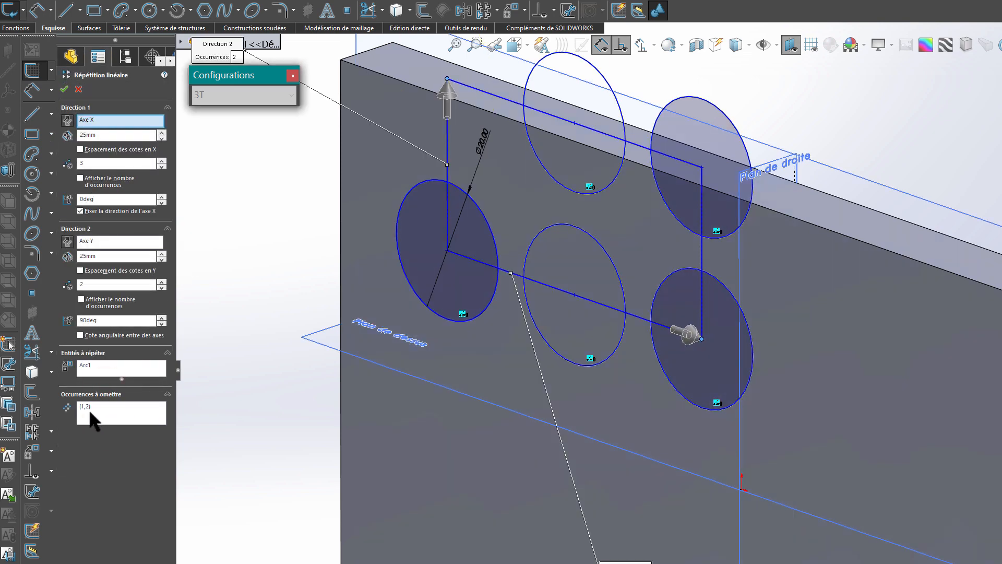
pyautogui.click(93, 416)
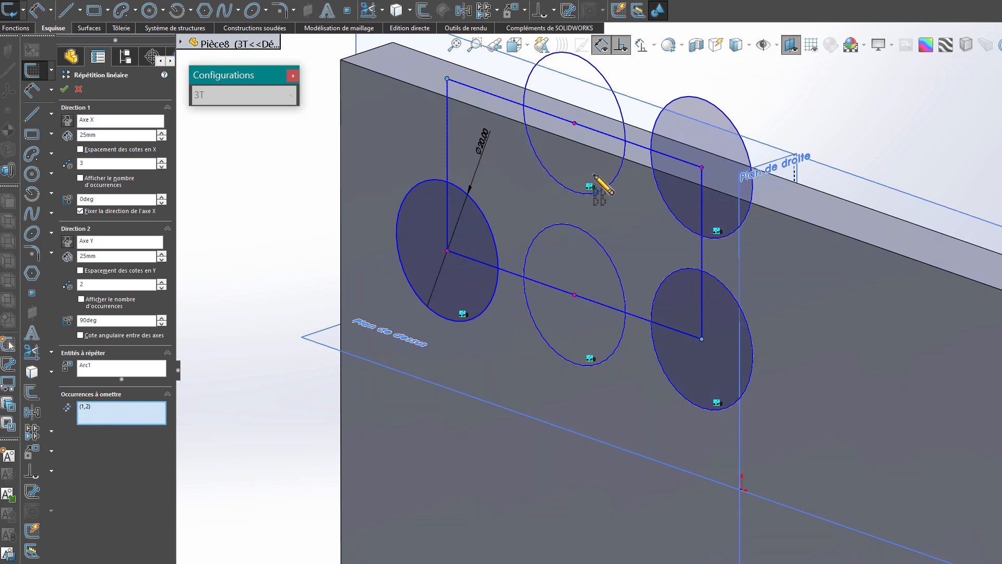
pyautogui.click(575, 124)
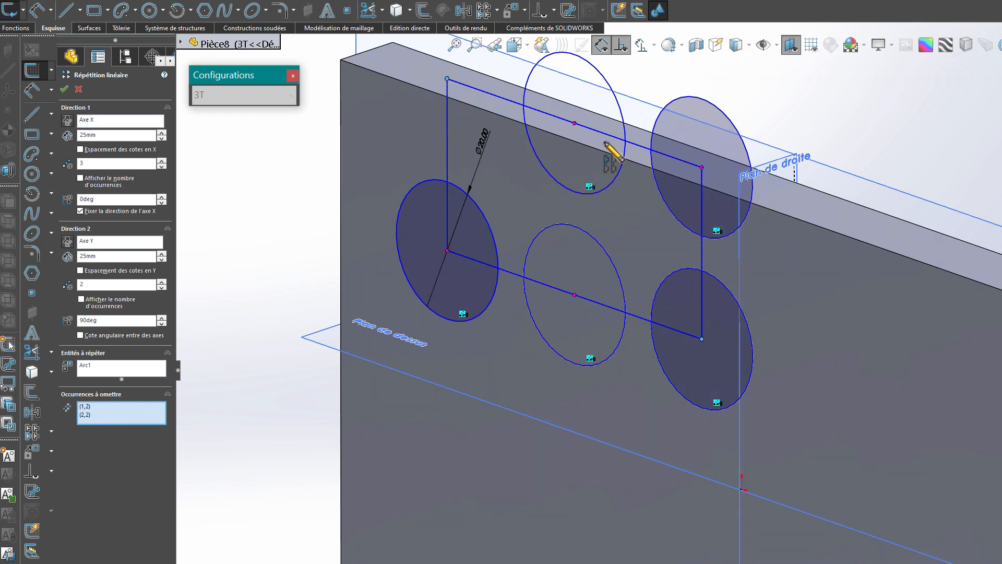
pyautogui.click(701, 168)
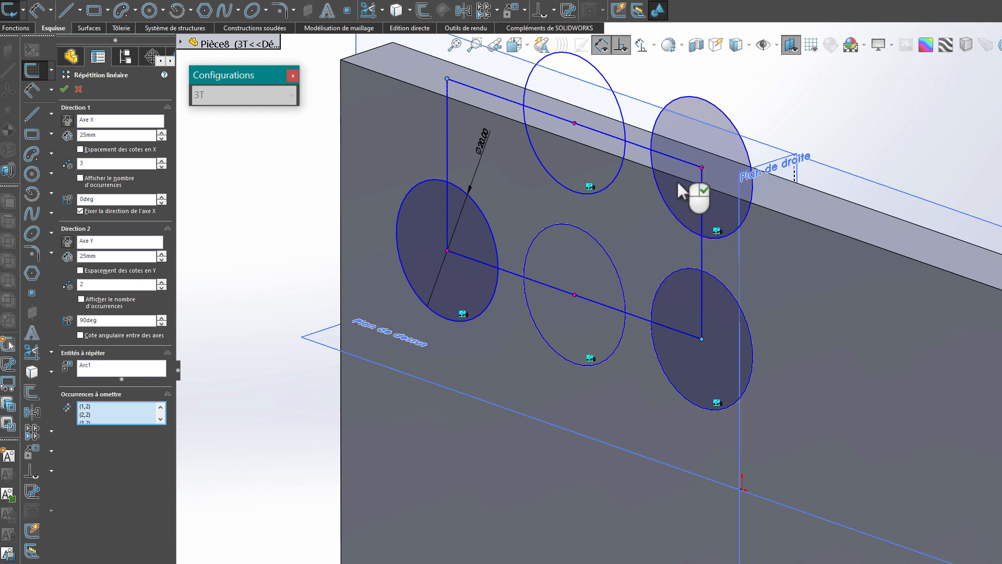
pyautogui.click(64, 89)
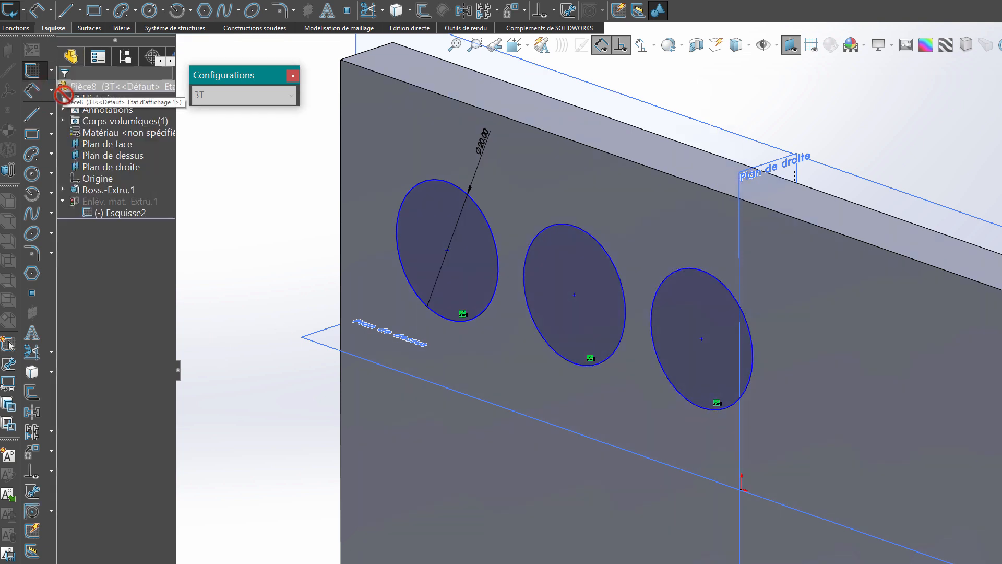
pyautogui.hotkey('ctrl', 'b')
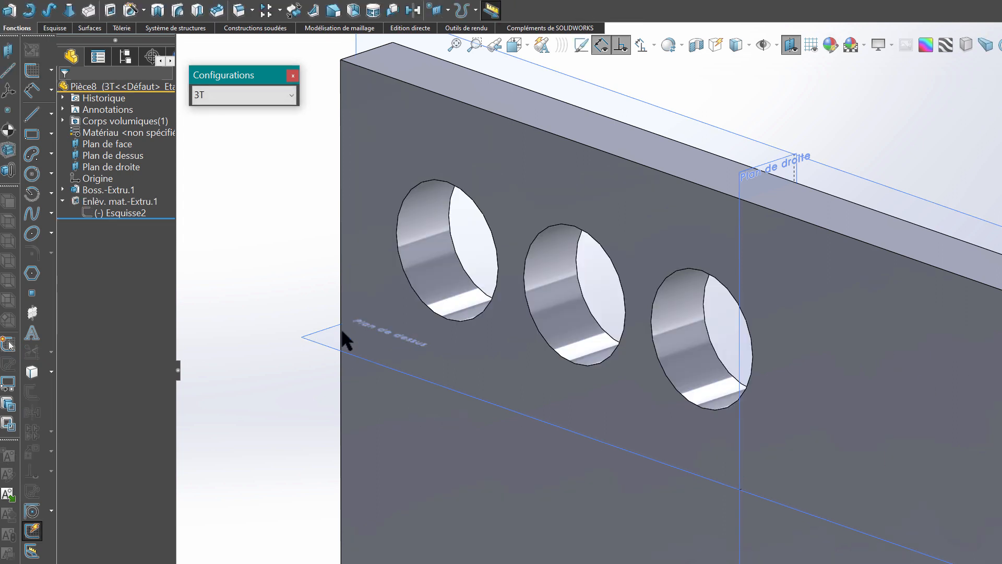
# Cycle through the plate configurations again to compare their hole rows, returning to 3T.
pyautogui.click(218, 89)
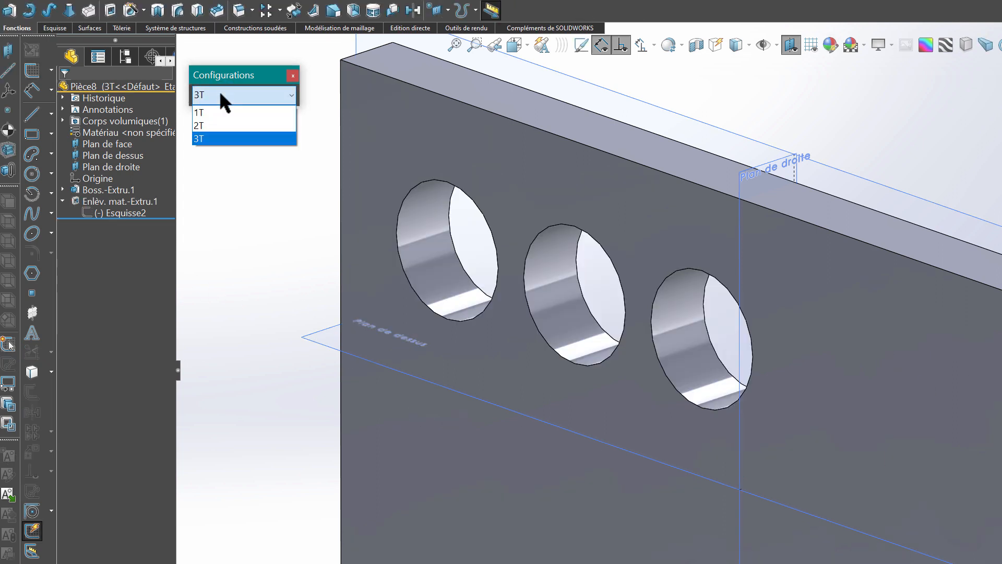
pyautogui.click(219, 91)
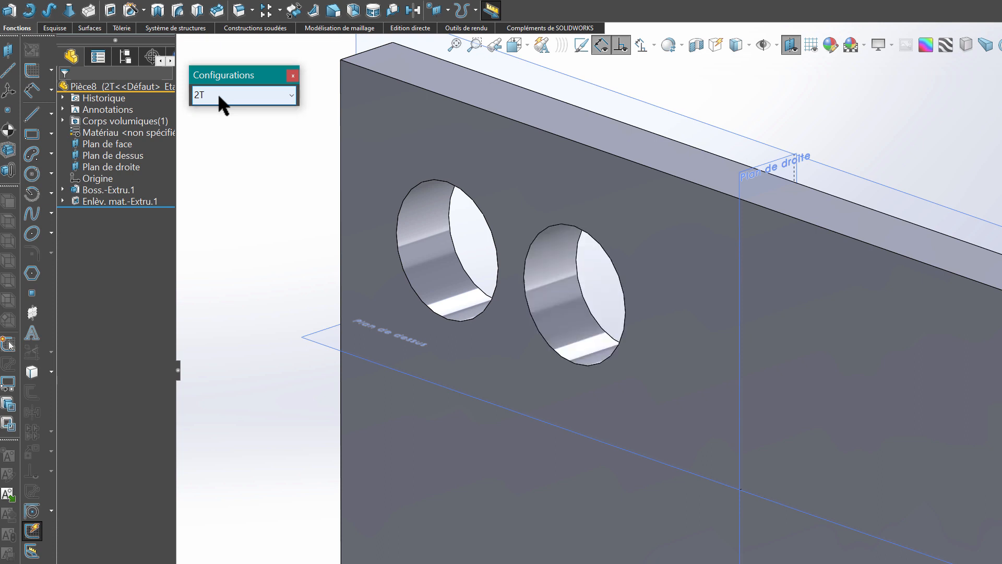
pyautogui.scroll(-1, 206, 99)
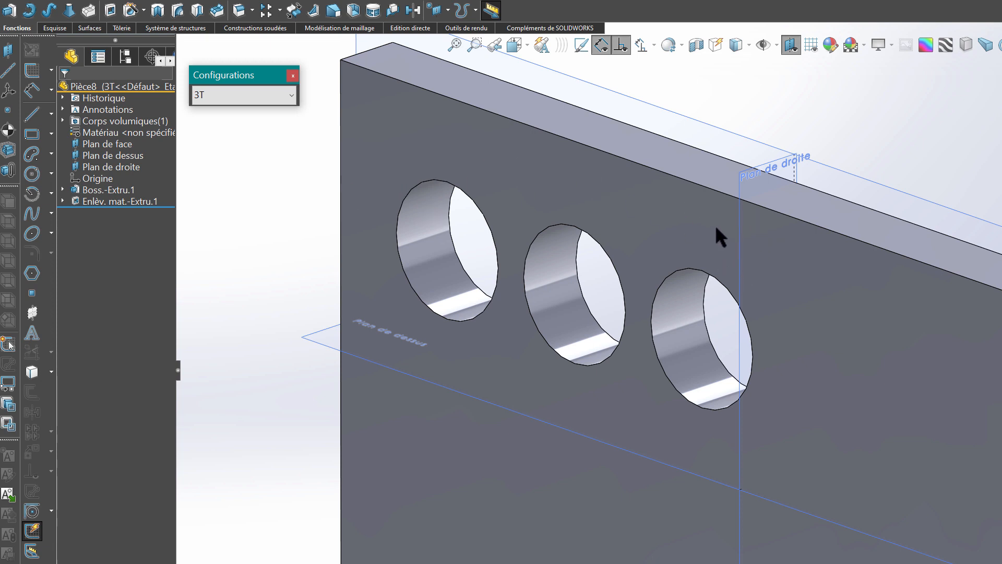
pyautogui.click(230, 94)
pyautogui.click(221, 111)
# Highlight the cut's sketch and examine the three-hole plate from different angles.
pyautogui.click(62, 201)
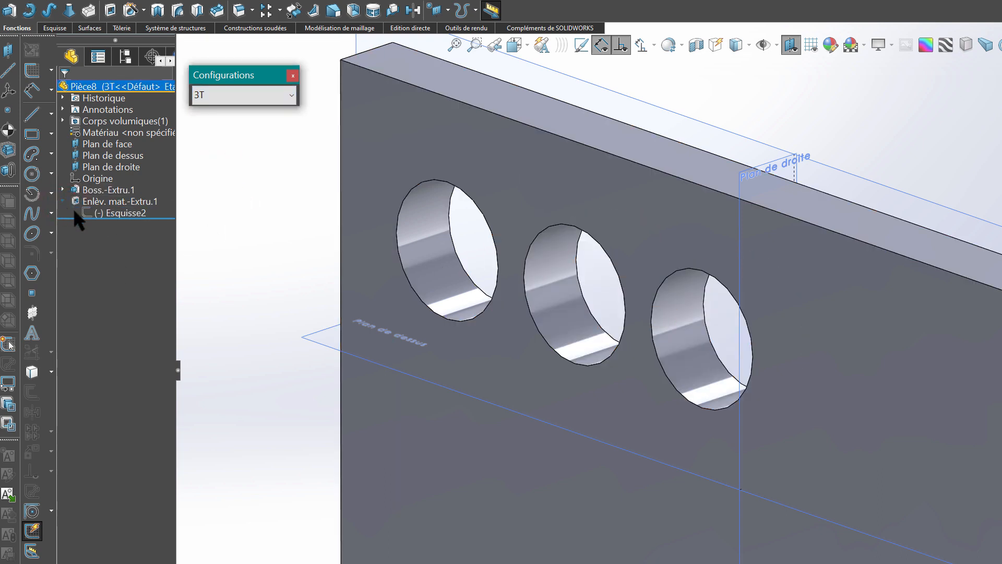
pyautogui.click(104, 212)
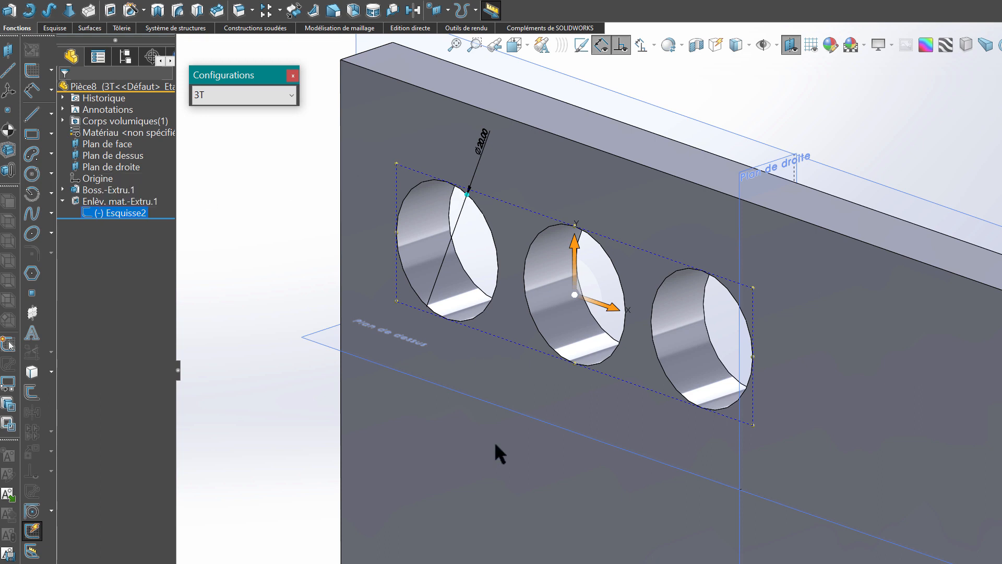
pyautogui.scroll(1, 495, 445)
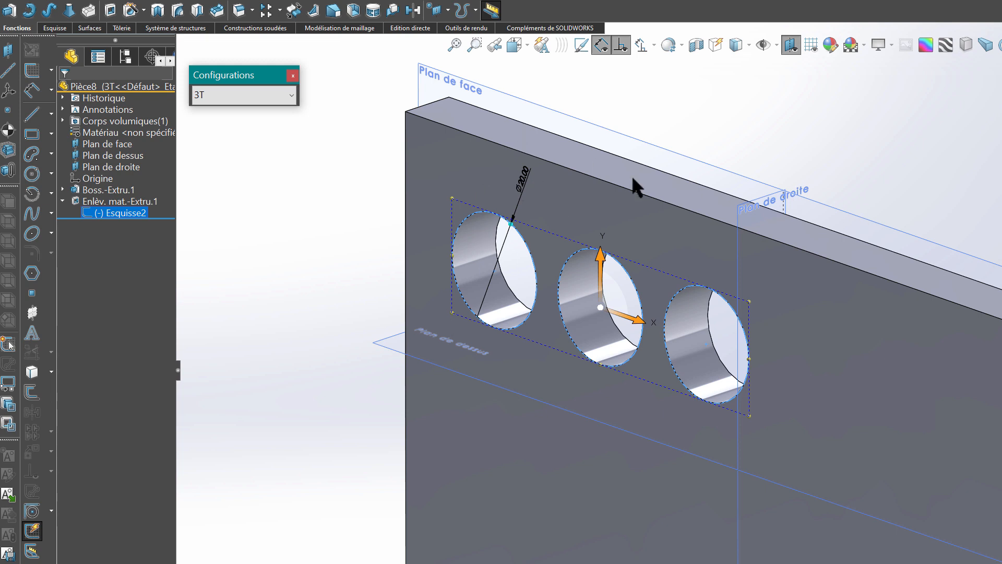
pyautogui.keyDown('ctrl'); pyautogui.moveTo(483, 231); pyautogui.dragTo(493, 300, button='middle'); pyautogui.keyUp('ctrl')
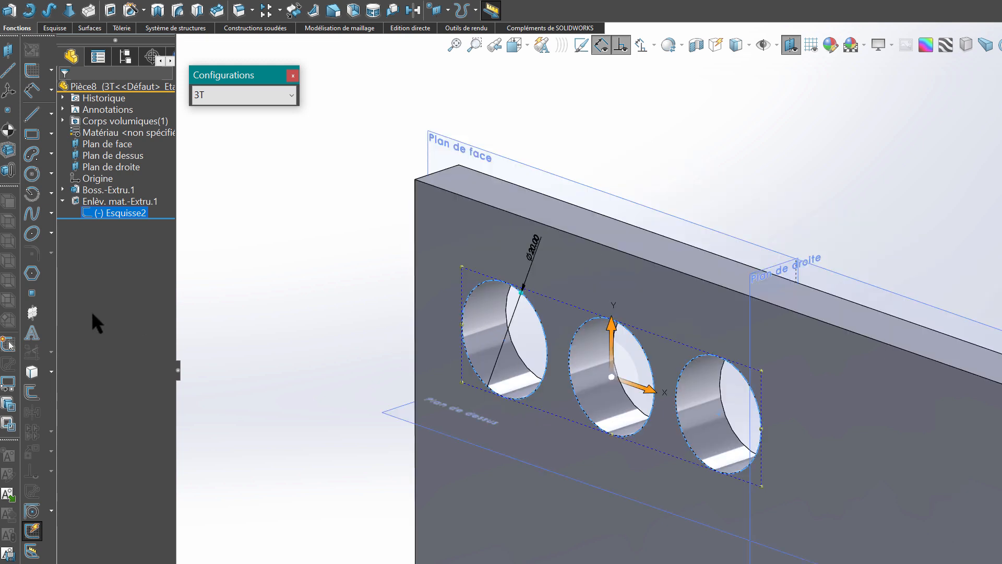
pyautogui.moveTo(418, 245); pyautogui.dragTo(805, 215, button='middle')
pyautogui.click(805, 215)
pyautogui.moveTo(603, 309); pyautogui.dragTo(596, 278, button='middle')
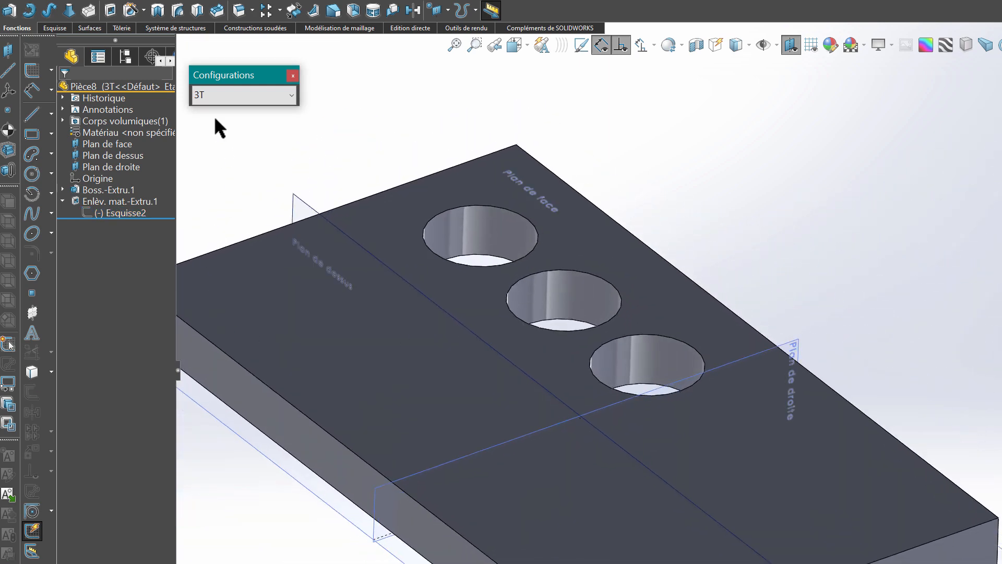
# Switch to the 1T configuration and colour the cut's sketch light pink (RGB 255, 192, 192).
pyautogui.click(216, 98)
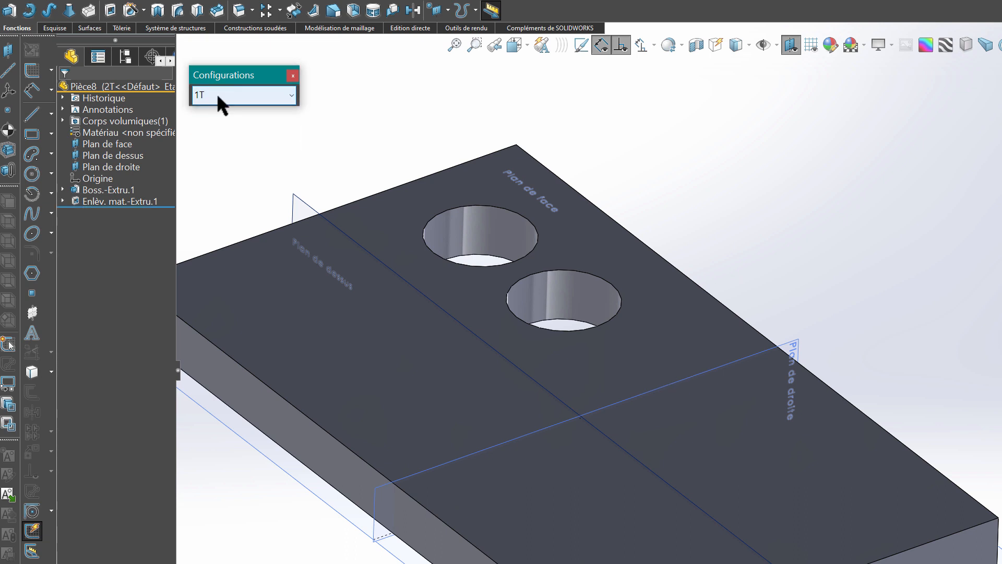
pyautogui.moveTo(667, 83); pyautogui.dragTo(677, 110, button='middle')
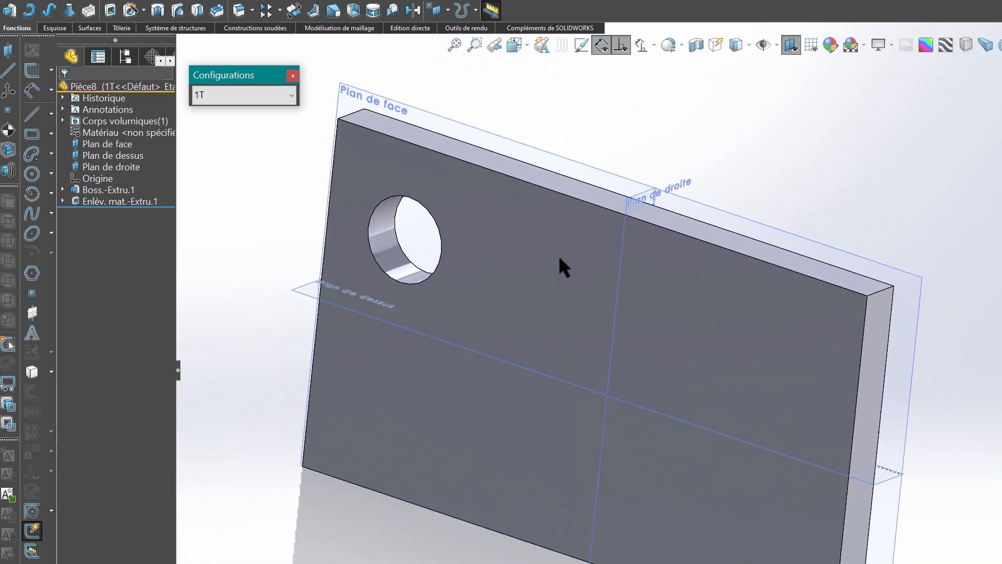
pyautogui.click(63, 201)
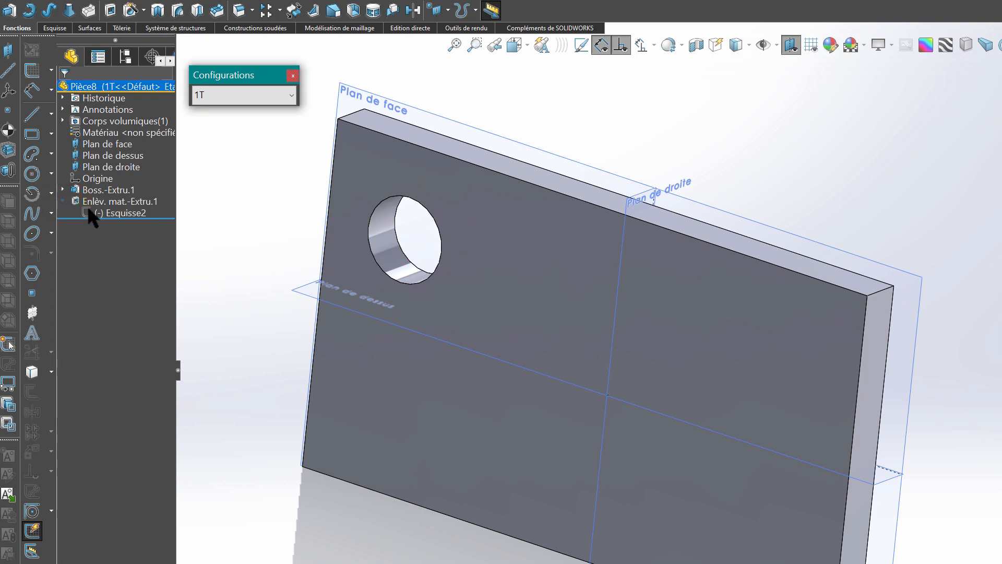
pyautogui.click(90, 211)
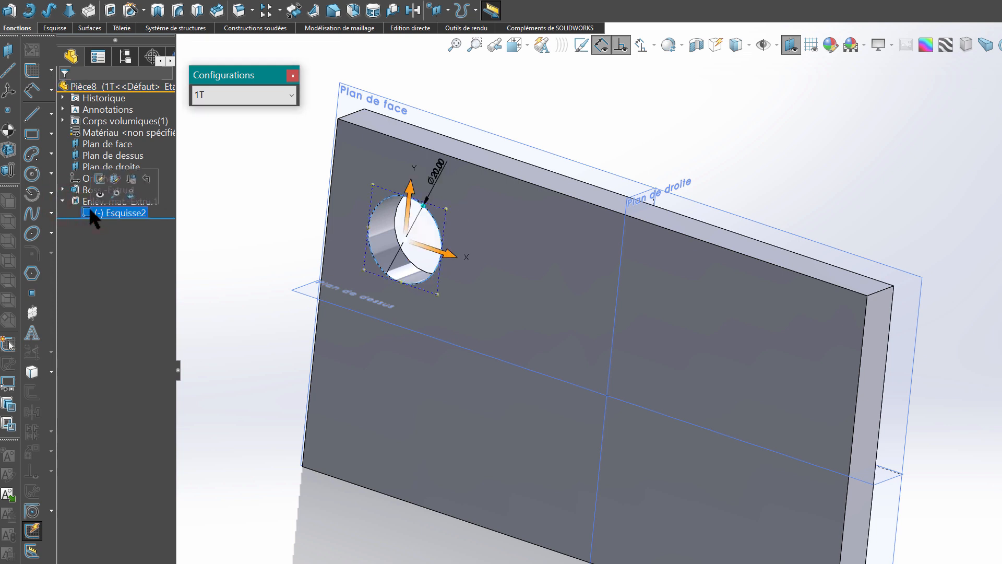
pyautogui.click(581, 45)
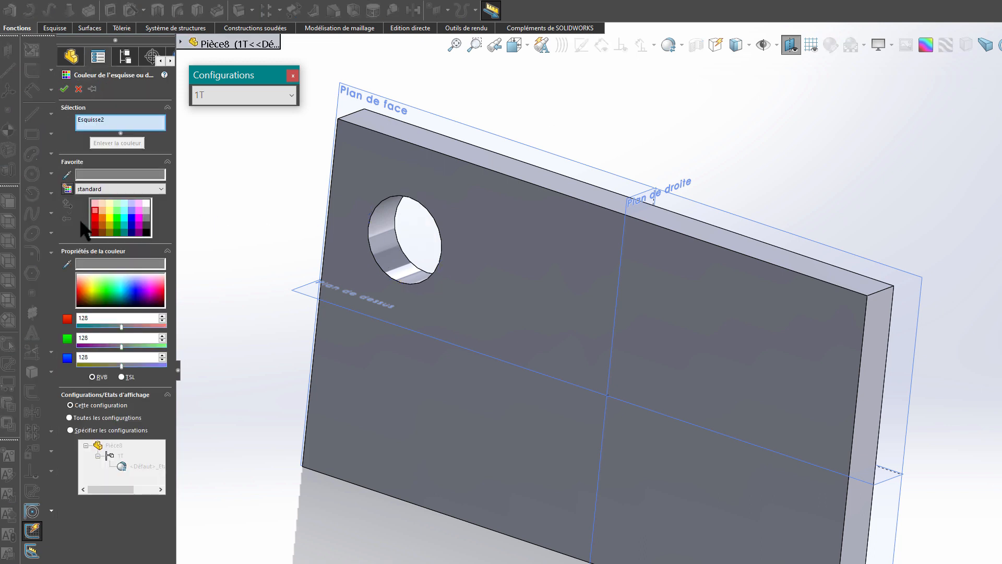
pyautogui.click(95, 205)
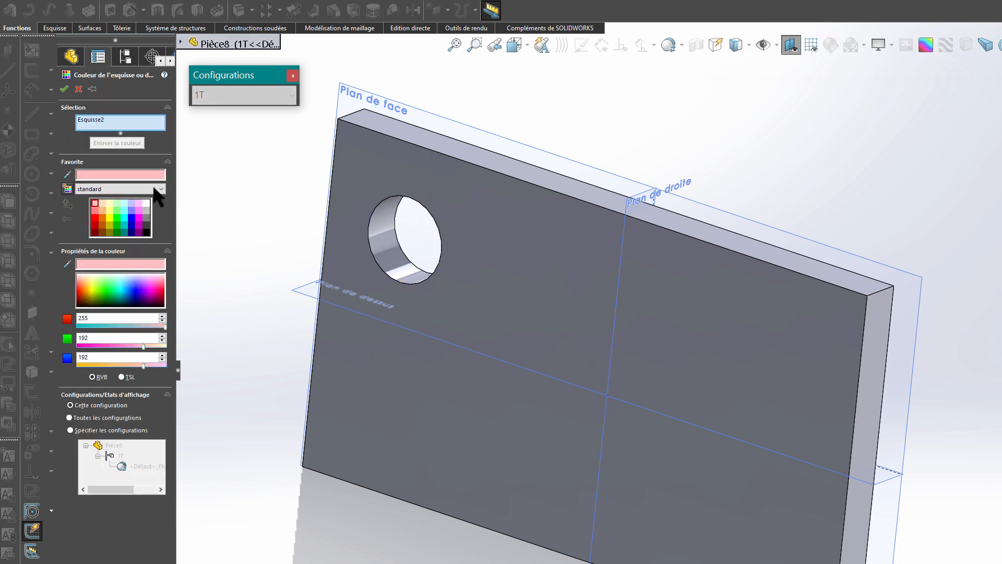
pyautogui.click(65, 89)
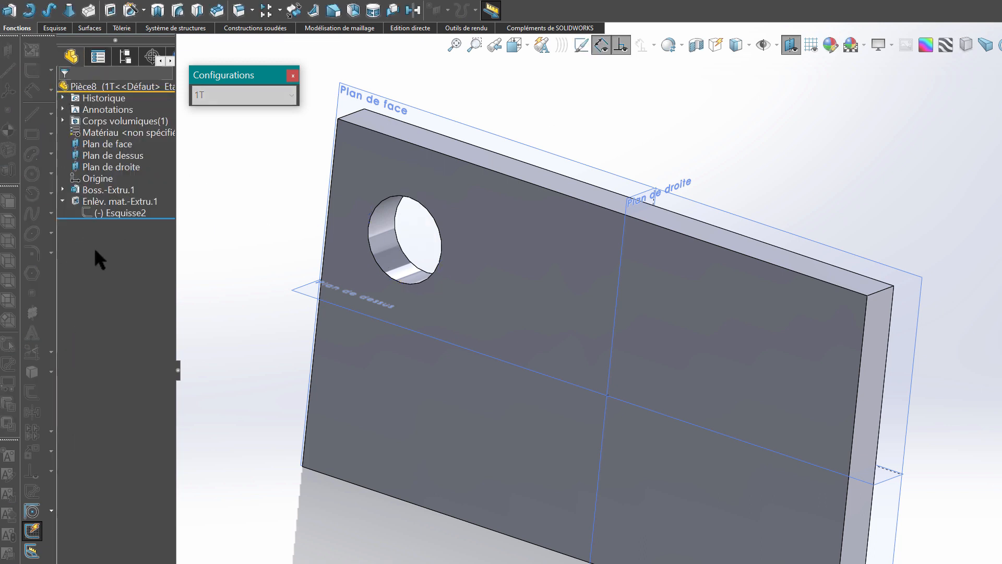
# Leave the hole sketch's editing mode and show the cut's sketch on the 1T plate.
pyautogui.click(96, 212)
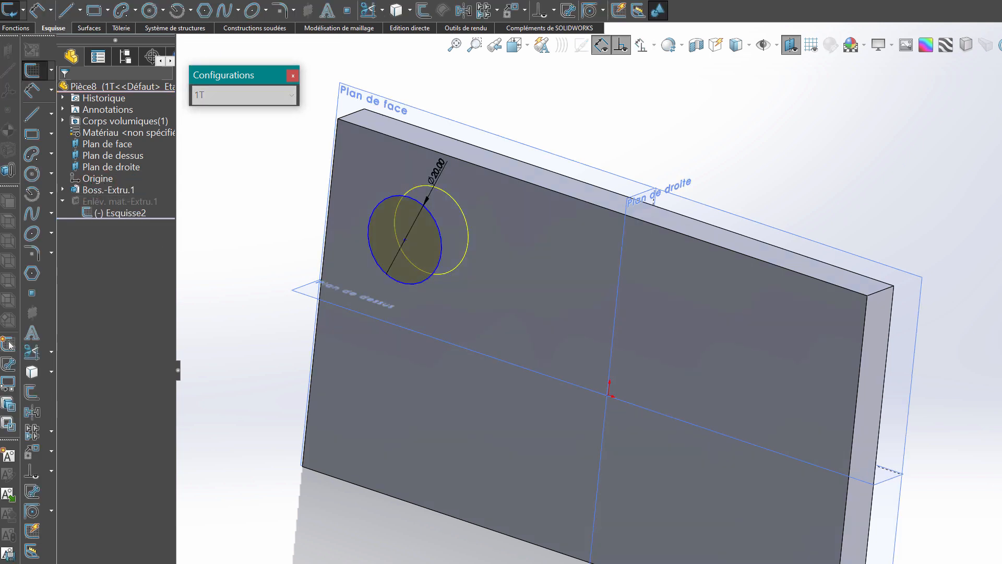
pyautogui.hotkey('ctrl', 'b')
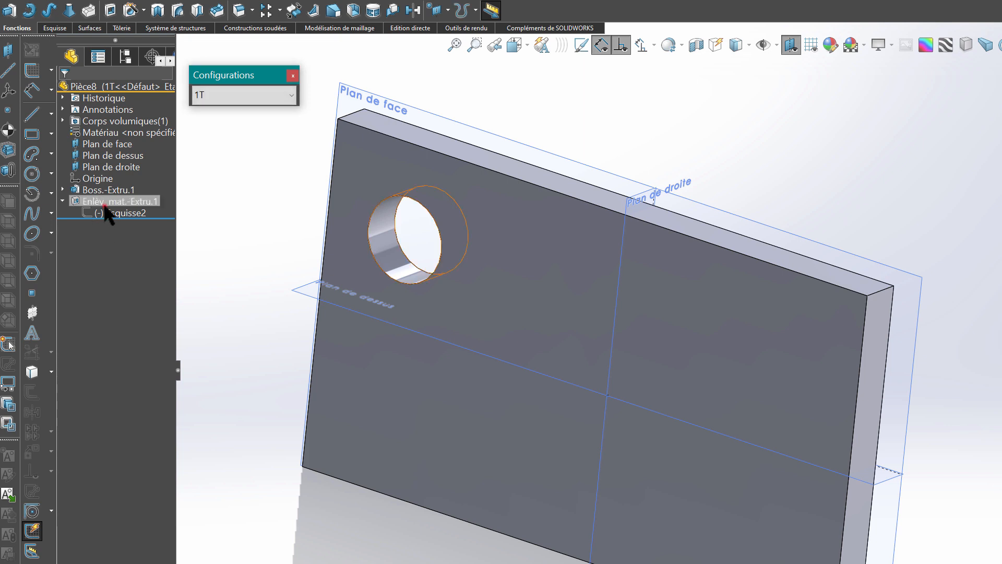
pyautogui.click(104, 212)
pyautogui.click(113, 198)
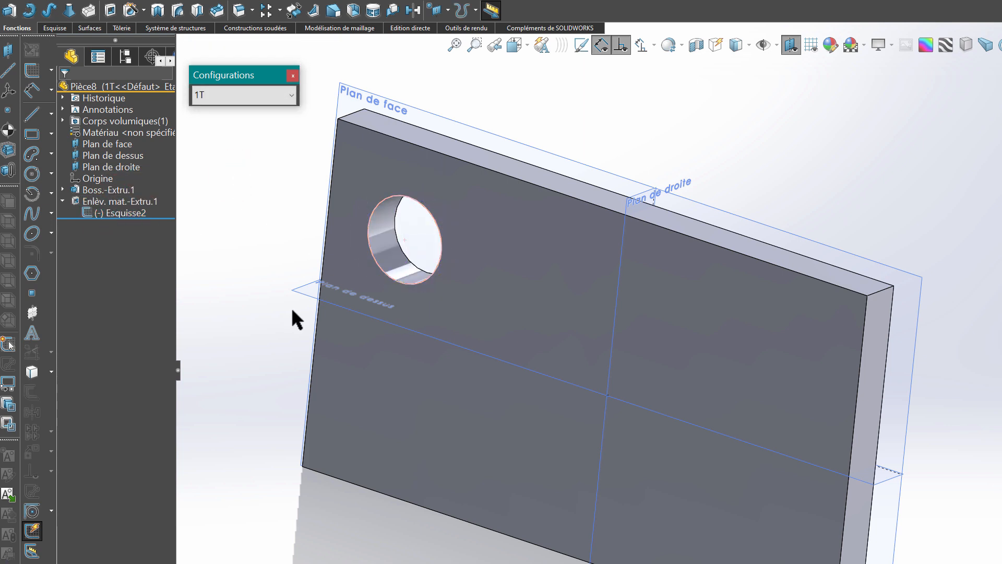
# Switch to the 2T configuration and colour the cut's sketch bright red (RGB 255, 0, 0).
pyautogui.scroll(-1, 205, 95)
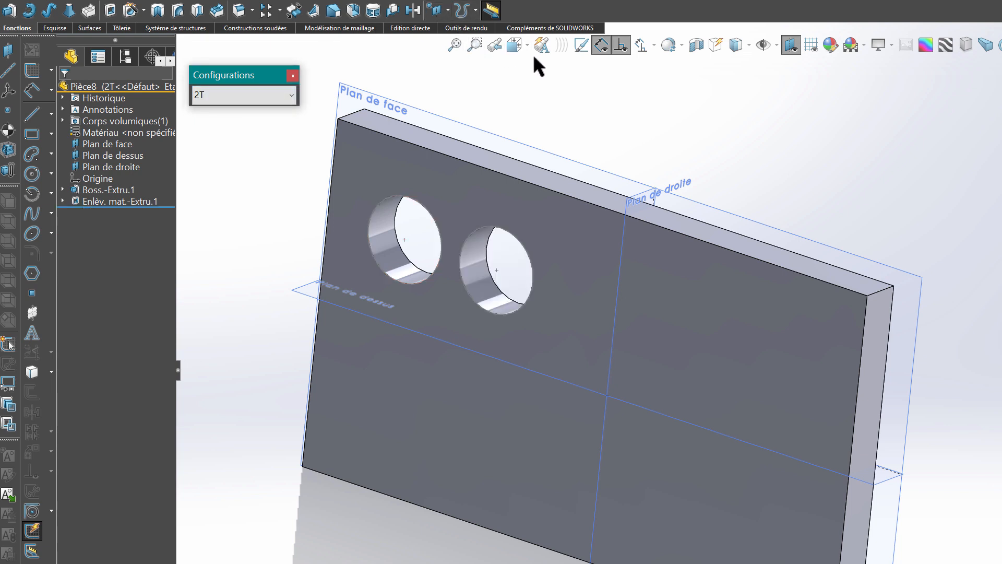
pyautogui.click(152, 199)
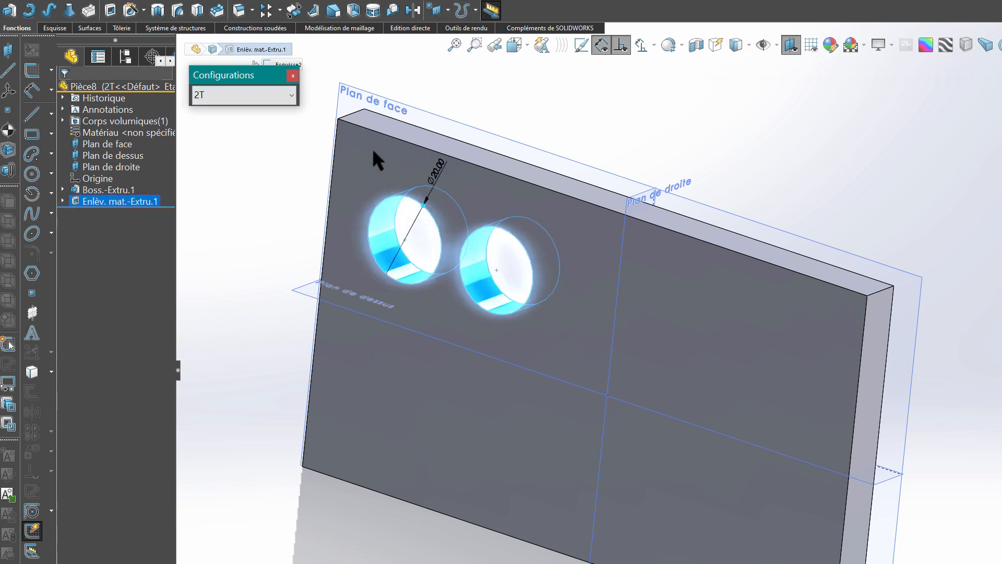
pyautogui.click(63, 201)
pyautogui.click(107, 213)
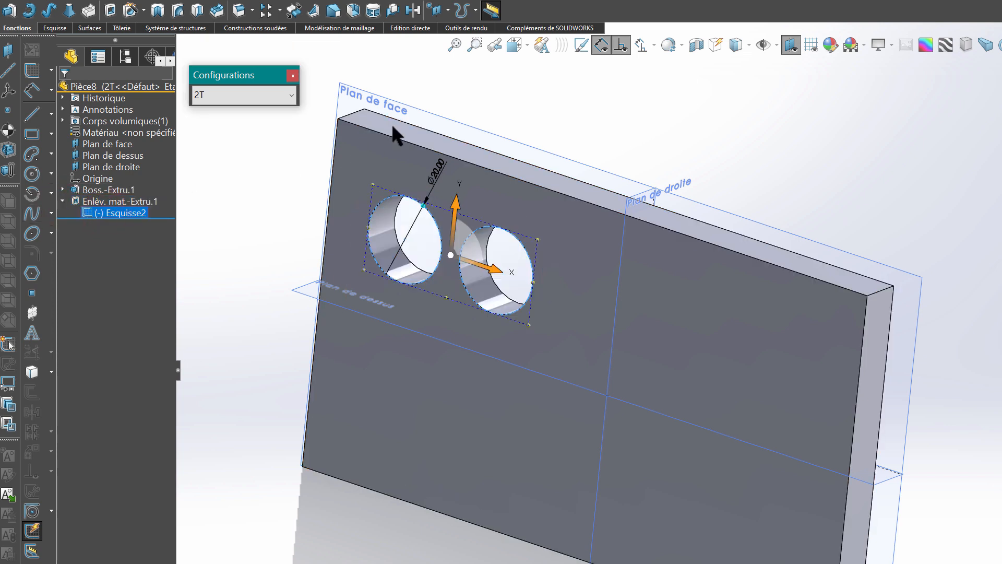
pyautogui.click(581, 44)
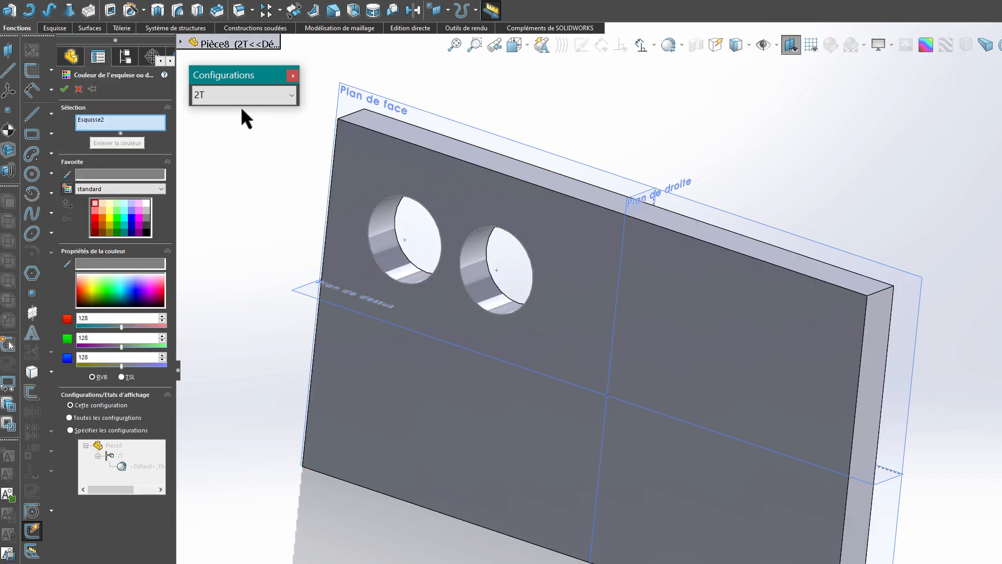
pyautogui.click(95, 218)
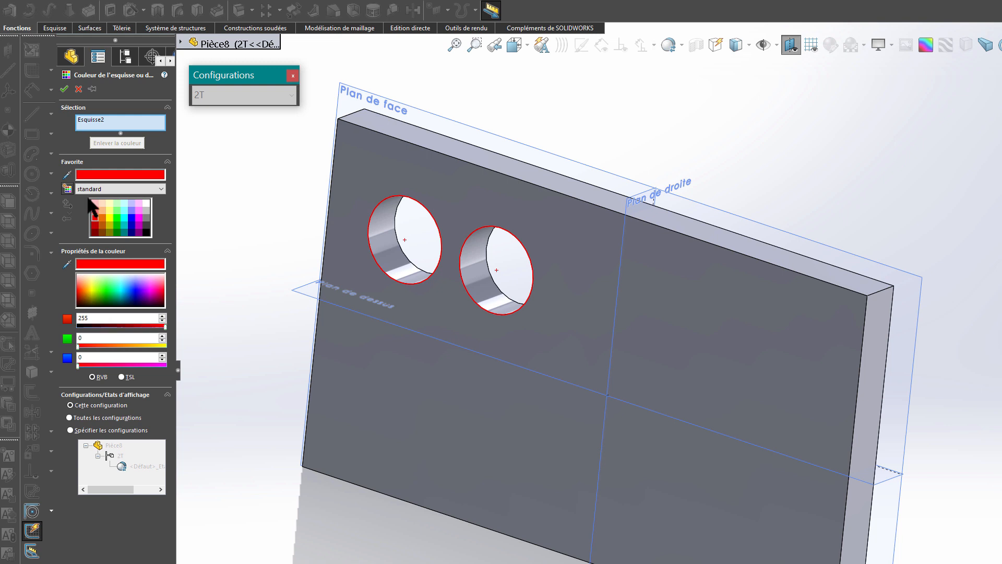
pyautogui.click(65, 89)
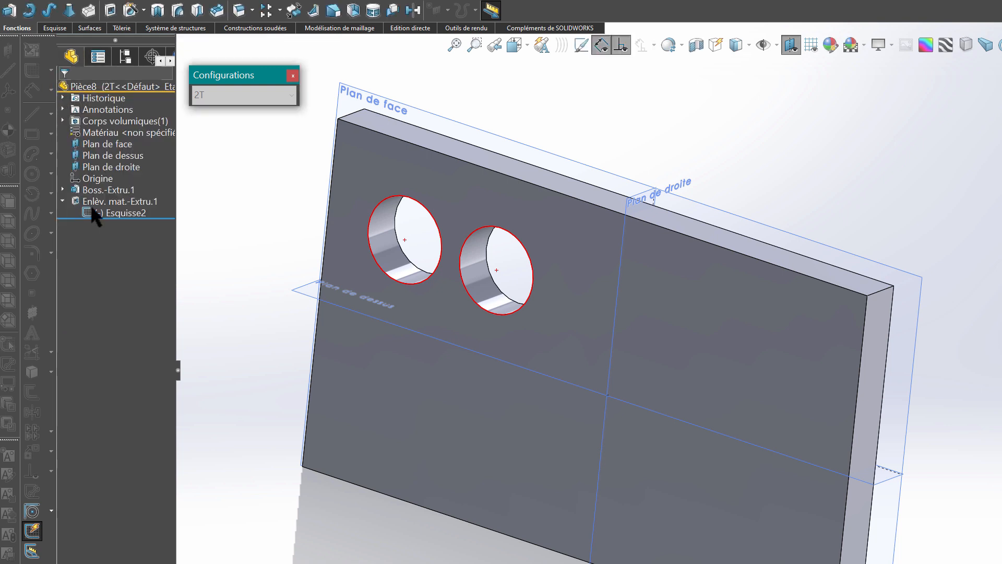
# Switch to the 3T configuration and colour the cut's sketch dark red.
pyautogui.scroll(-1, 210, 95)
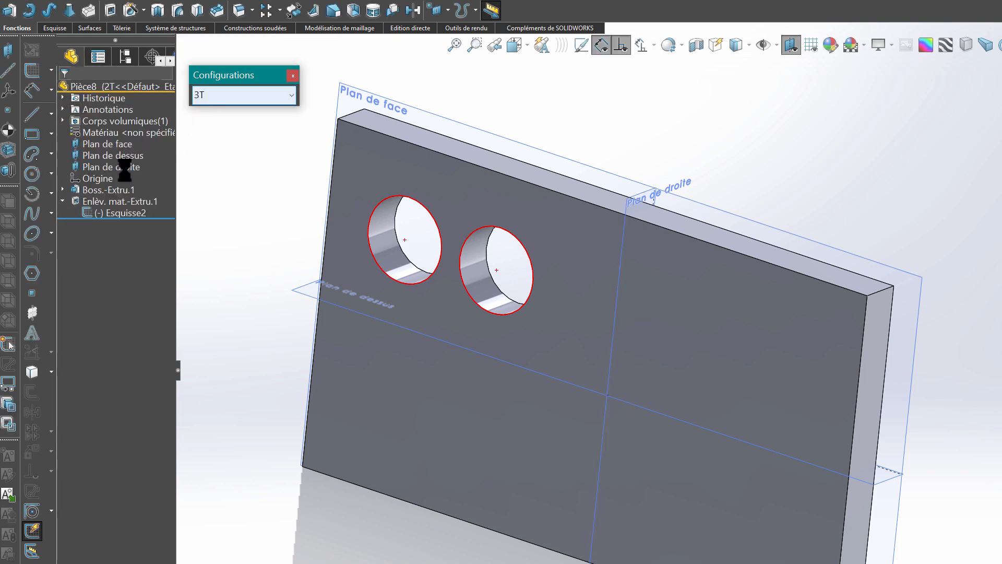
pyautogui.click(64, 201)
pyautogui.click(91, 213)
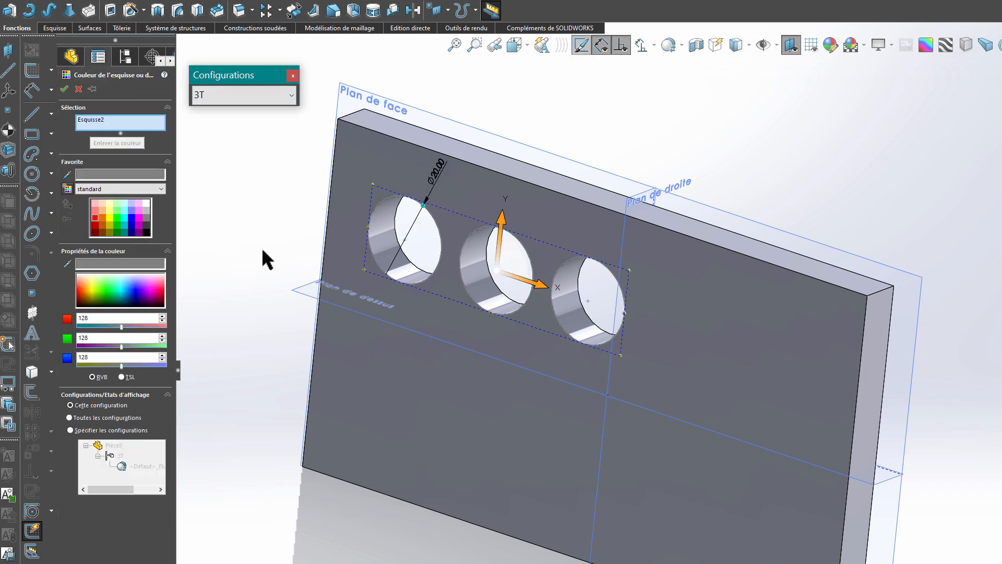
pyautogui.click(95, 232)
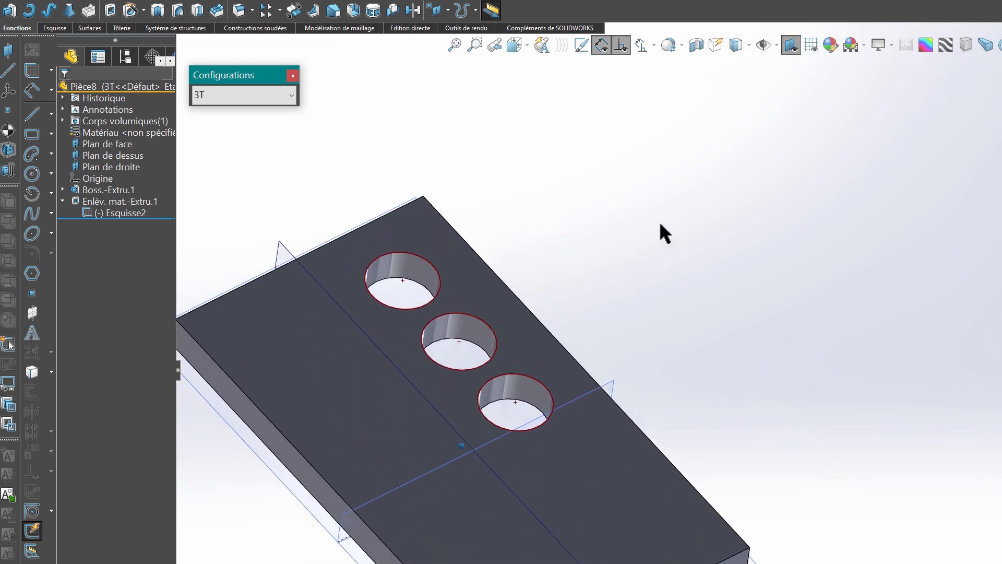
# Cycle through the 2T, 1T and 3T configurations to compare their sketch colours from different angles, finishing on 3T.
pyautogui.click(232, 90)
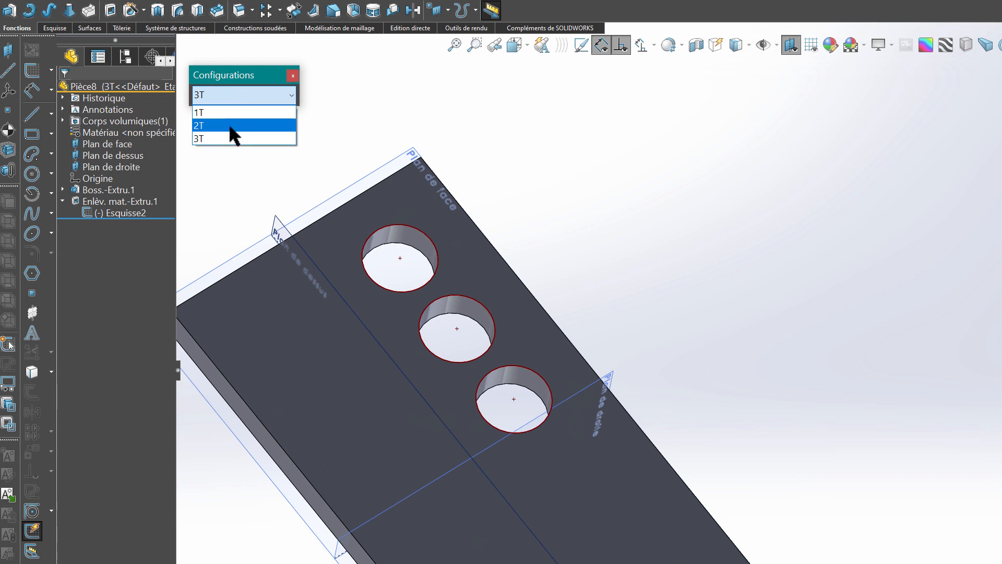
pyautogui.click(229, 125)
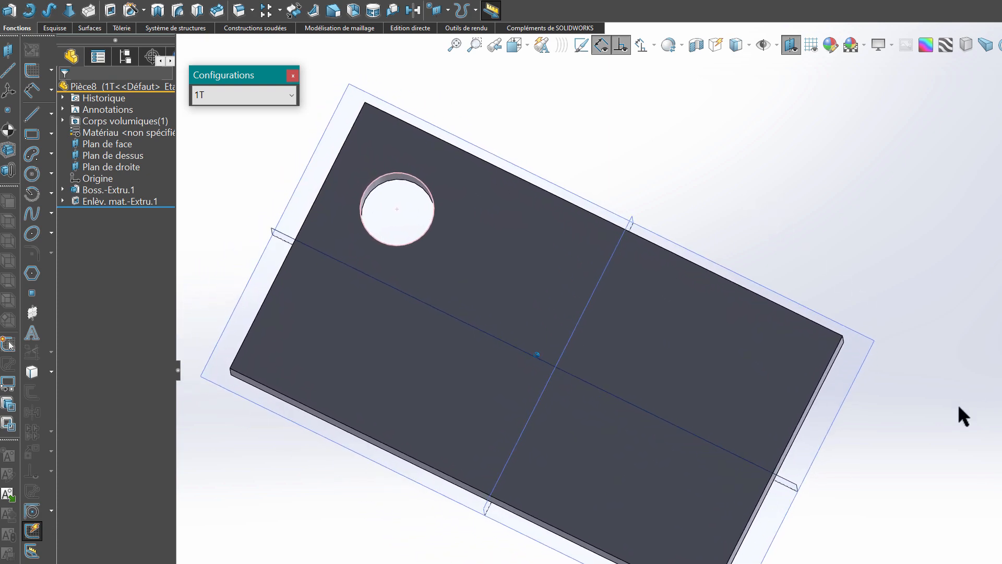
pyautogui.scroll(-1, 227, 98)
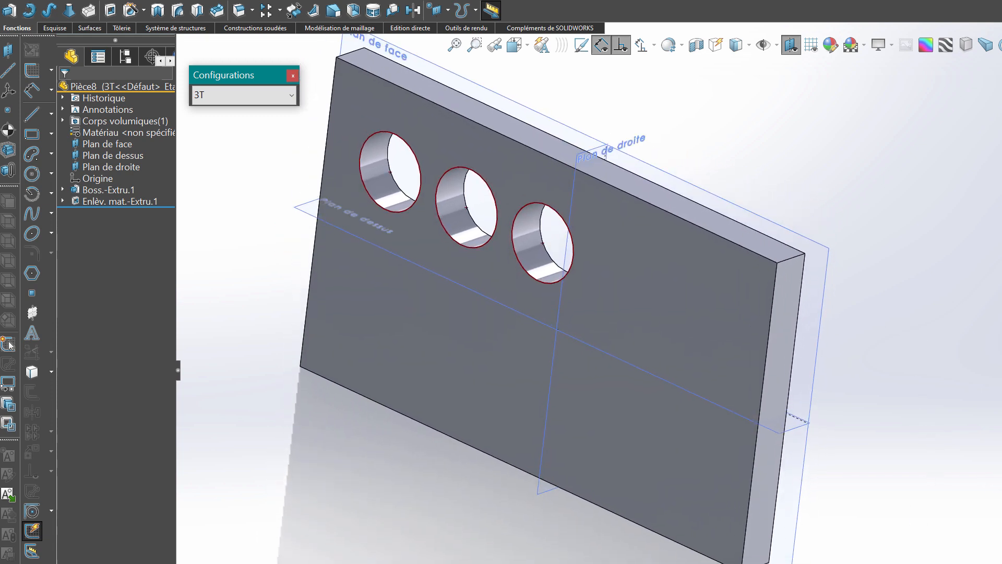
pyautogui.click(880, 563)
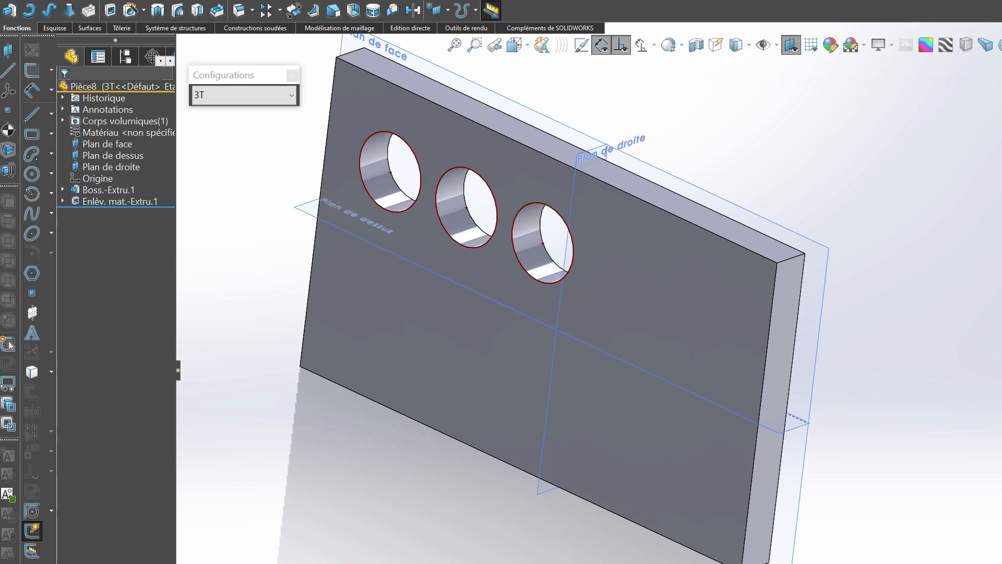